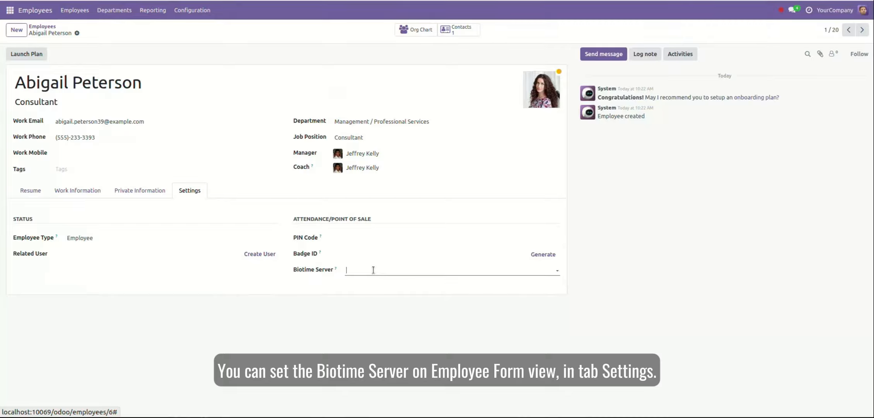
Step: Assign the Biotimedxb BioTime Server to the employee and save the record
click(372, 285)
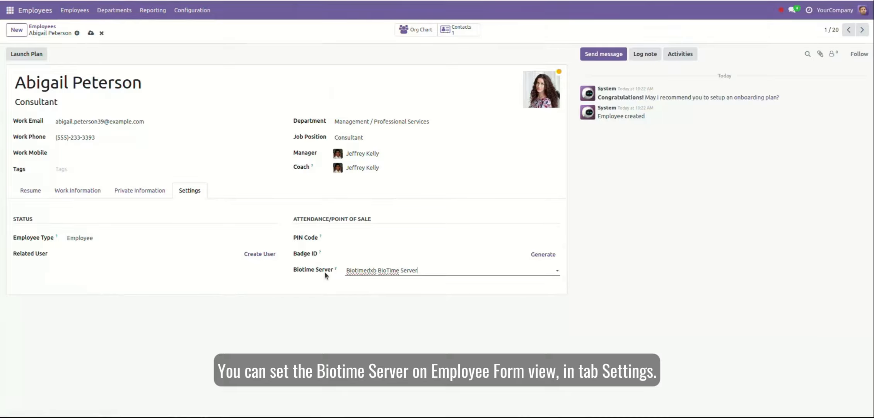
mouse_move(335, 269)
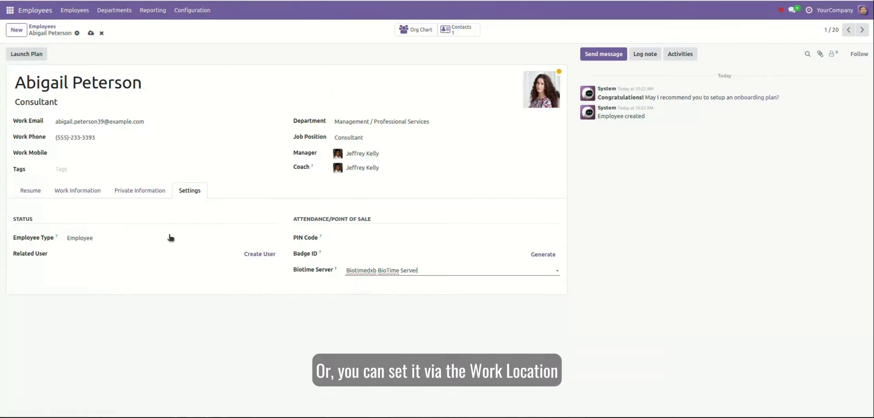
click(69, 194)
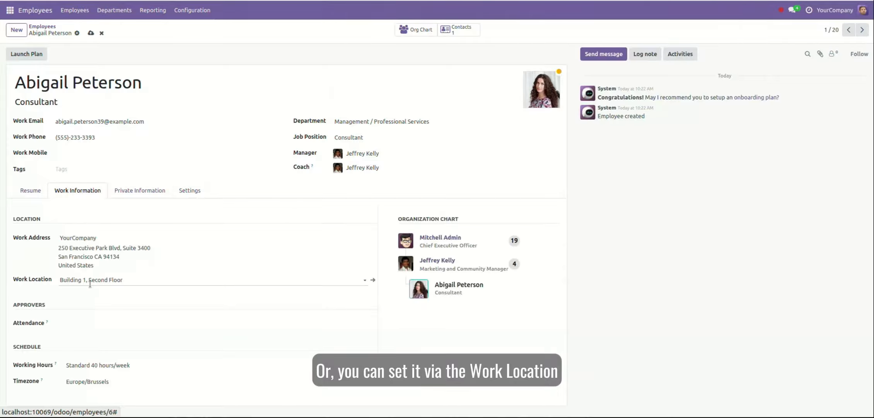
click(91, 33)
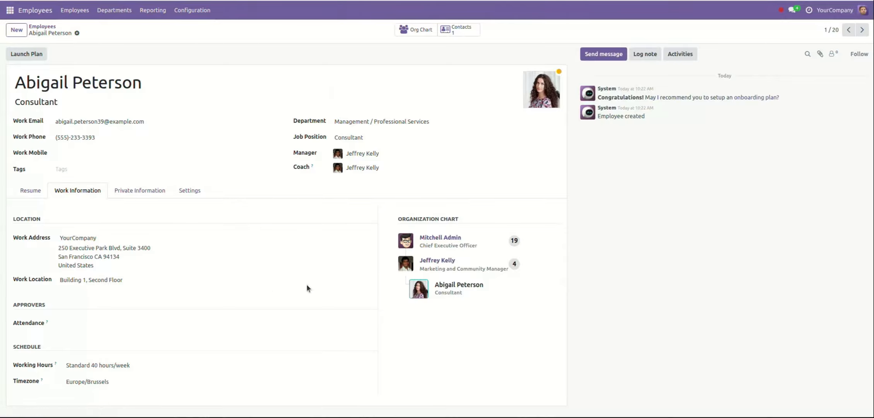
Step: Open the employee's work location record, look over its BioTime server choices, then return to the employee
click(372, 281)
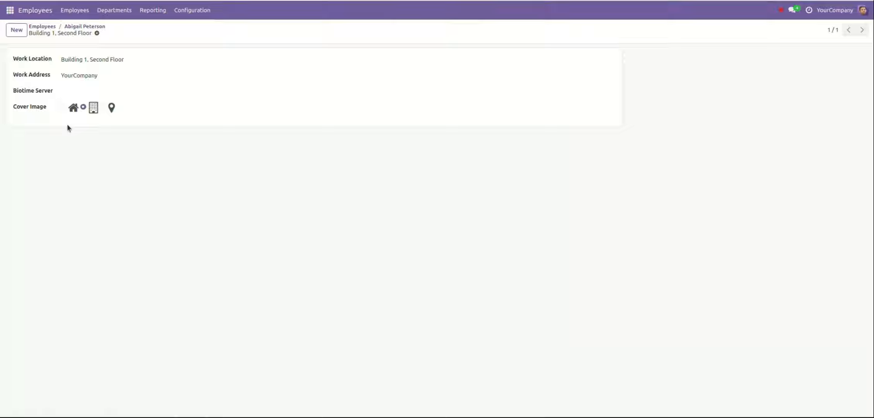
click(89, 90)
click(90, 90)
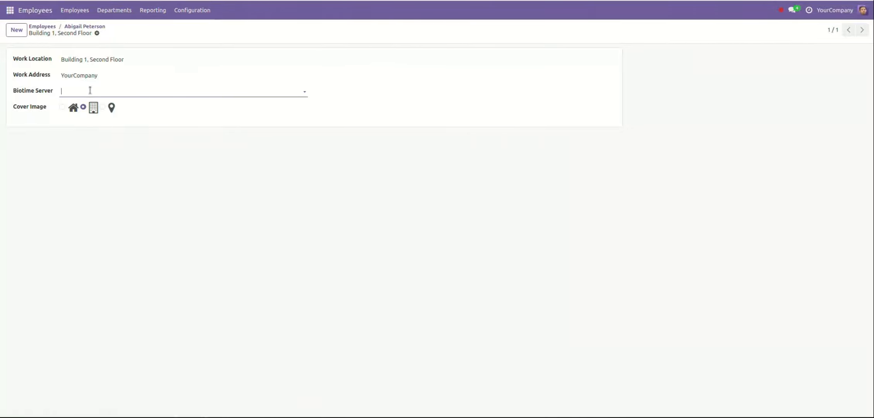
click(71, 26)
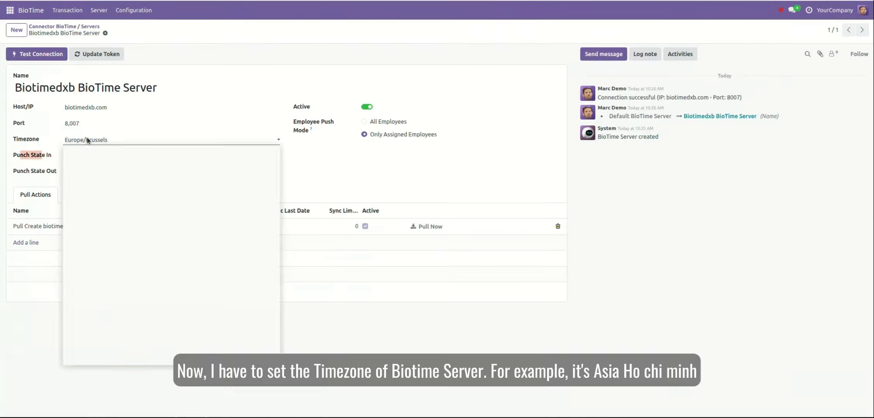
Step: Set the Biotimedxb server's timezone to Asia/Ho_Chi_Minh
click(87, 139)
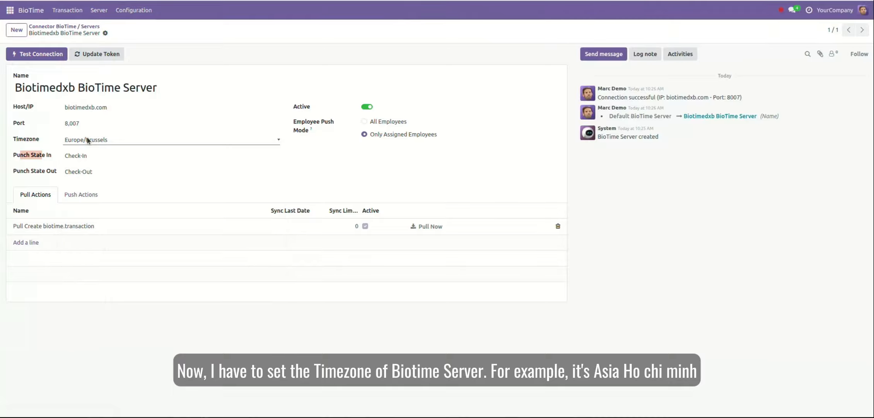
click(88, 138)
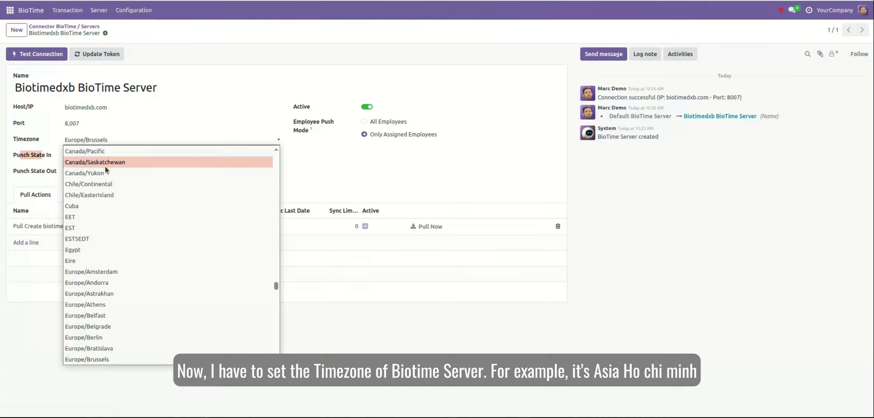
scroll(136, 219, up, 10)
scroll(136, 220, up, 20)
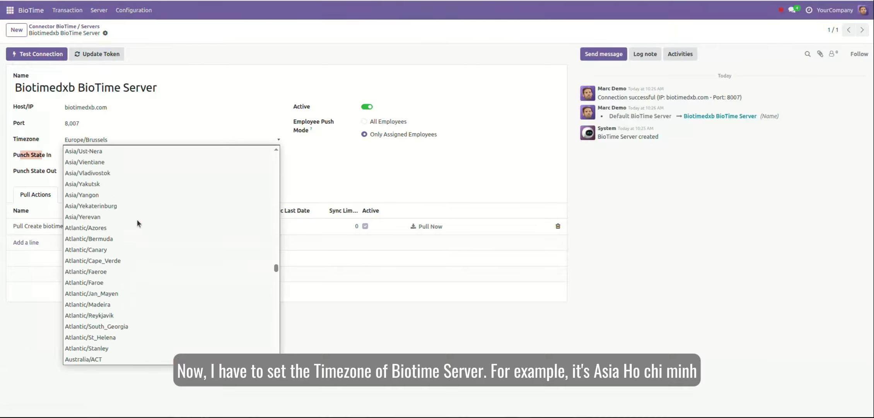
scroll(136, 219, up, 5)
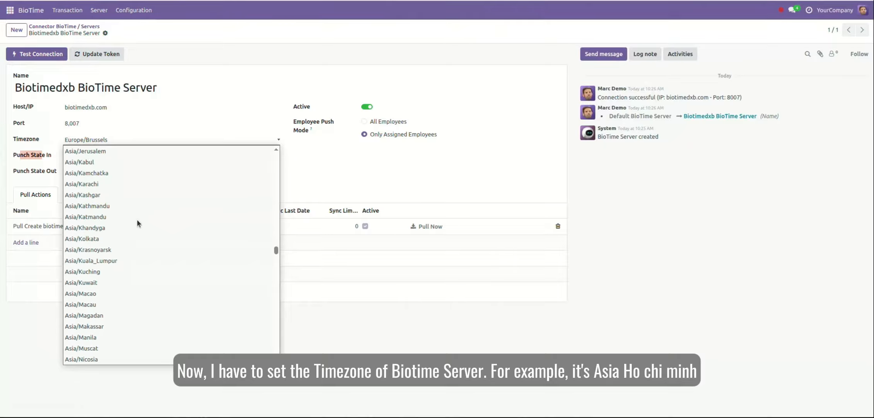
click(111, 294)
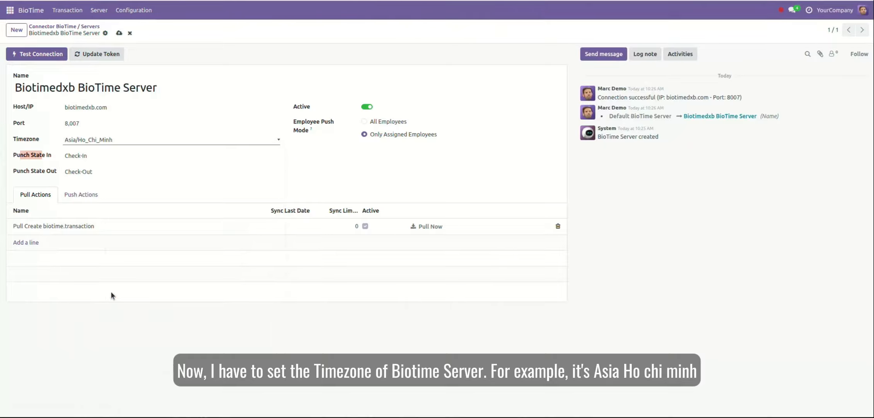
Step: Confirm Punch State In stays Check-In and Punch State Out stays Check-Out
click(35, 159)
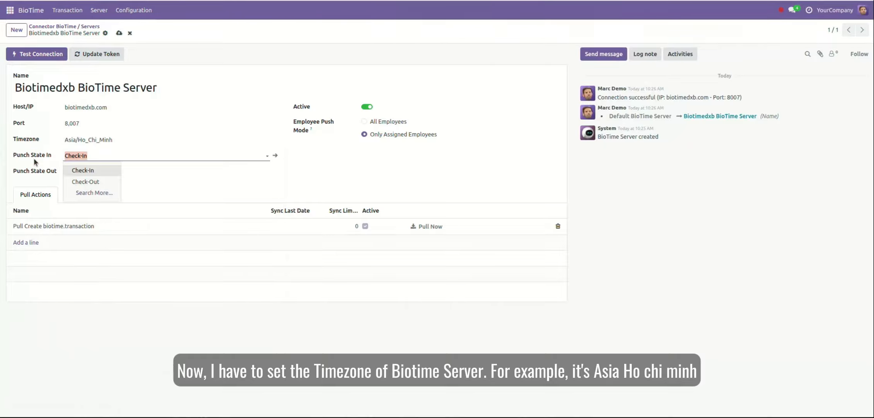
click(36, 172)
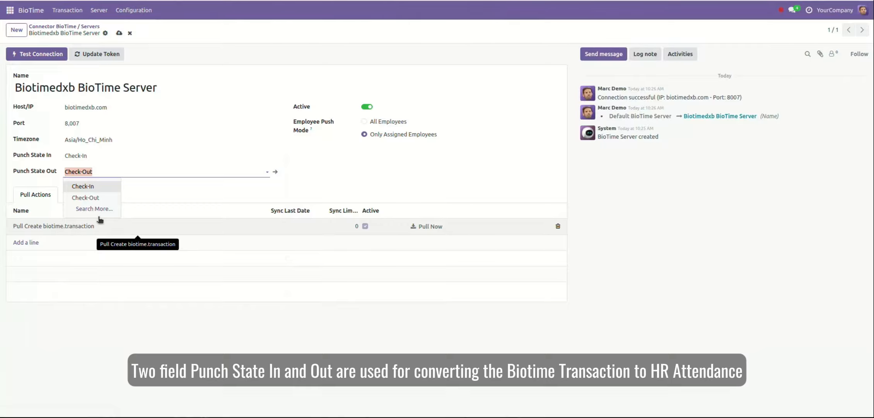
click(139, 167)
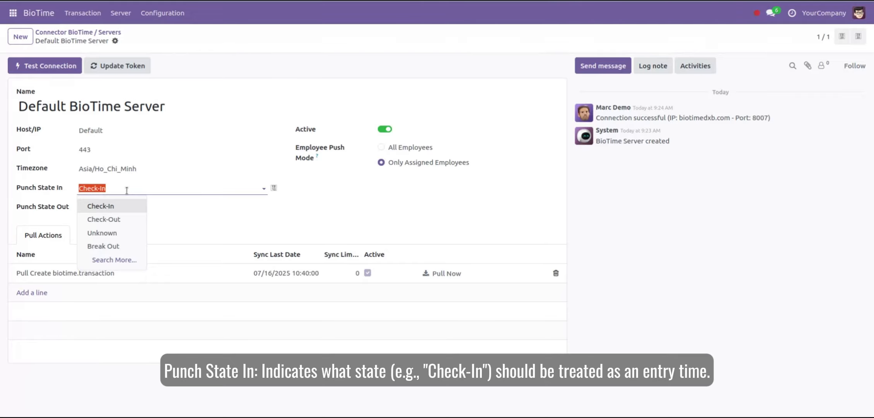
click(177, 205)
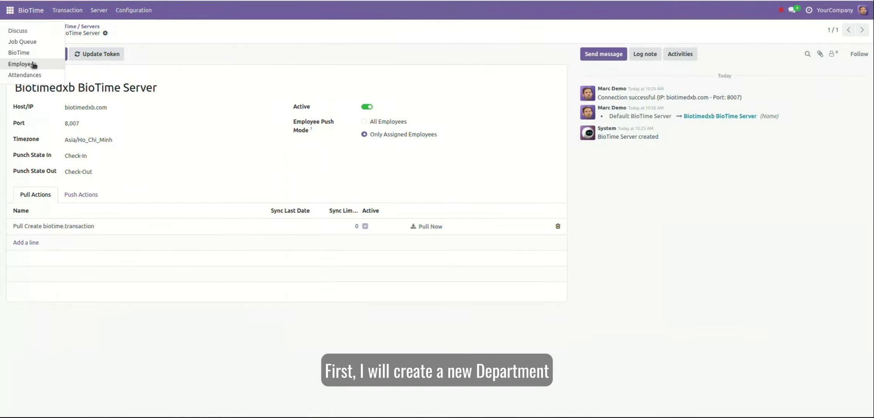
Step: Create and save a department named 'IT Department Test 1', then switch to the Job Queue app
click(32, 63)
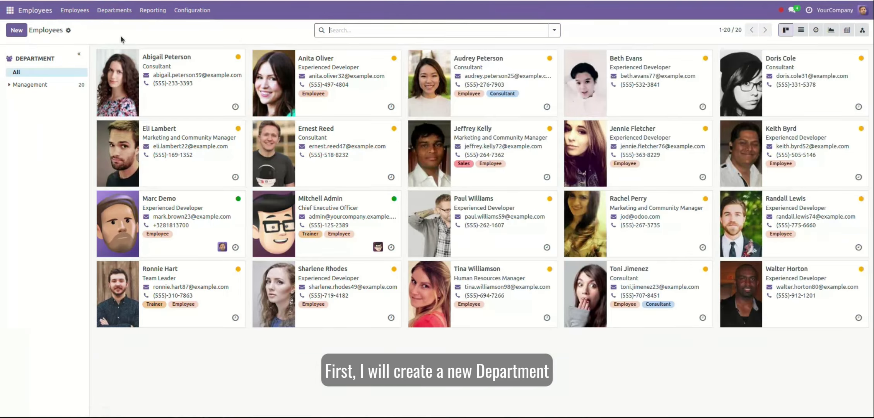
click(115, 10)
click(17, 30)
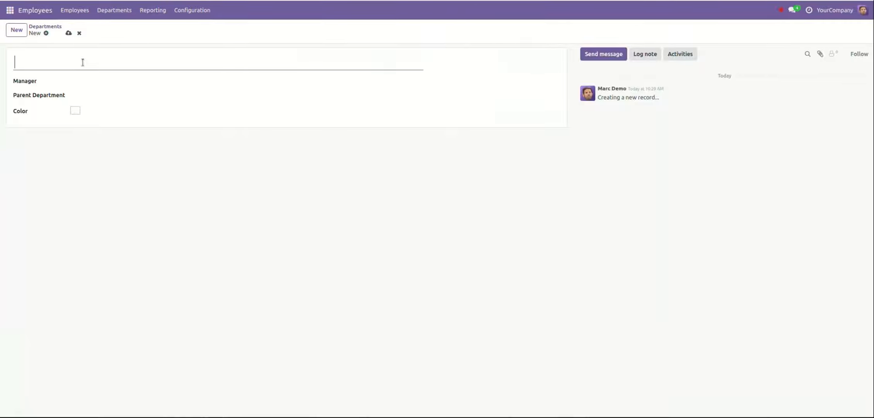
text(IT Department Test)
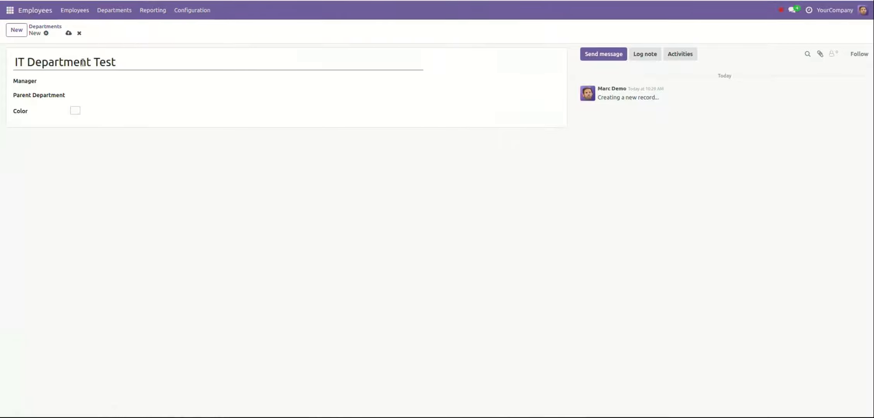
text( 1)
click(69, 34)
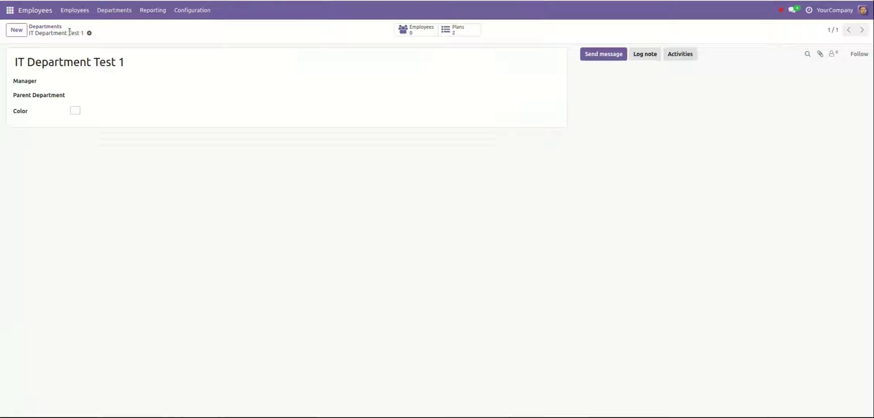
click(11, 13)
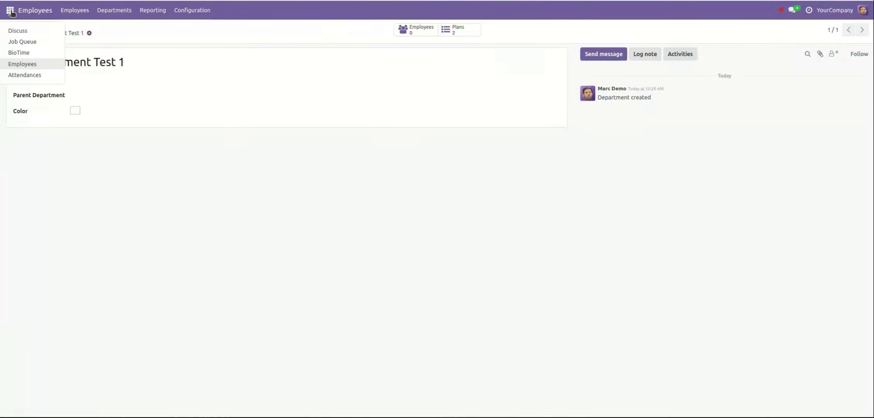
click(36, 40)
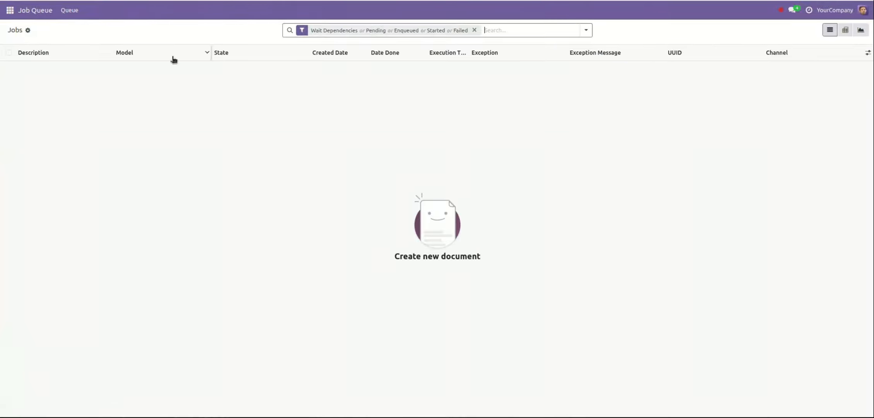
Step: Open the Done job that pushed hr.department(8) to BioTime, then switch to BioTime's department list
click(475, 30)
click(382, 70)
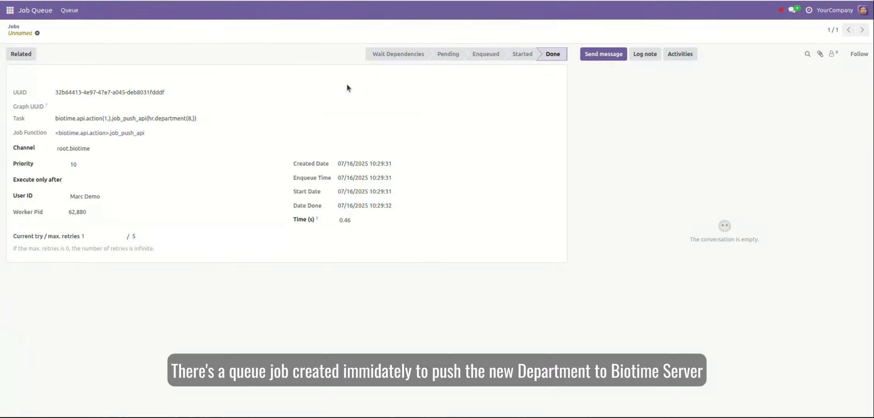
drag(148, 118, 191, 117)
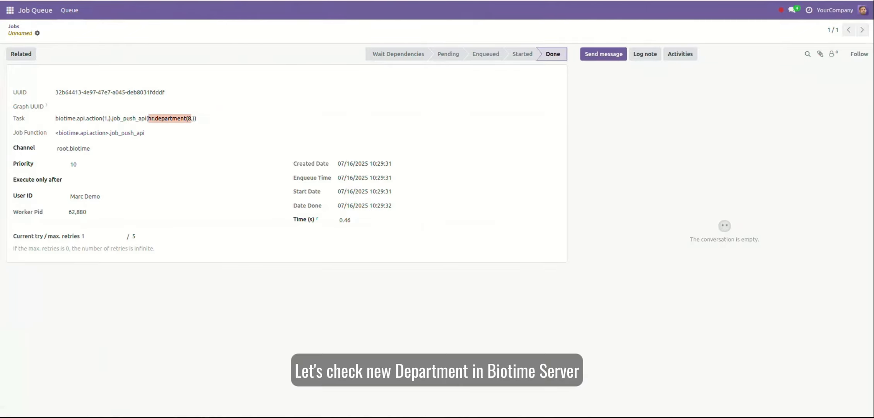
click(108, 416)
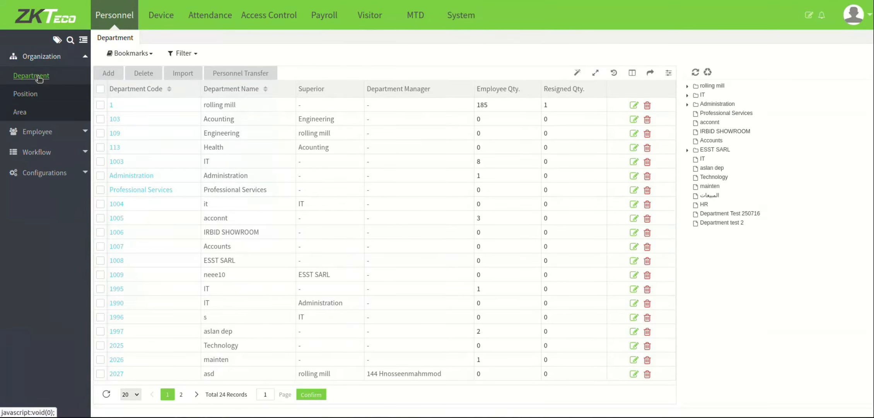
Step: Go to page 2 of BioTime's department list and find the IT Department Test 1 row
click(193, 395)
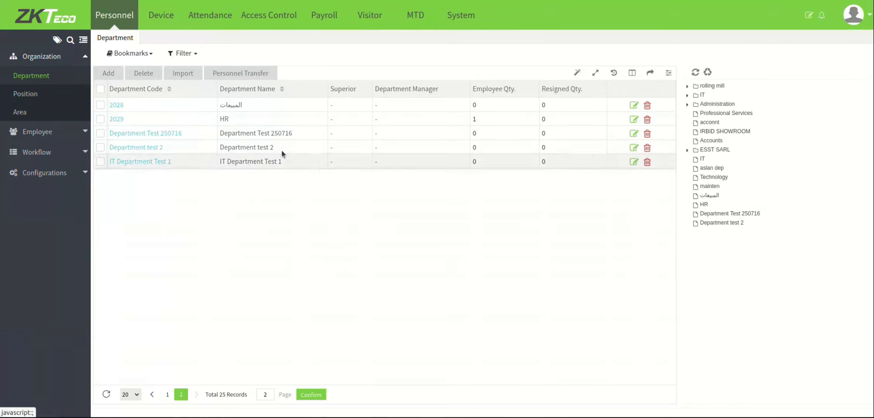
drag(223, 160, 295, 161)
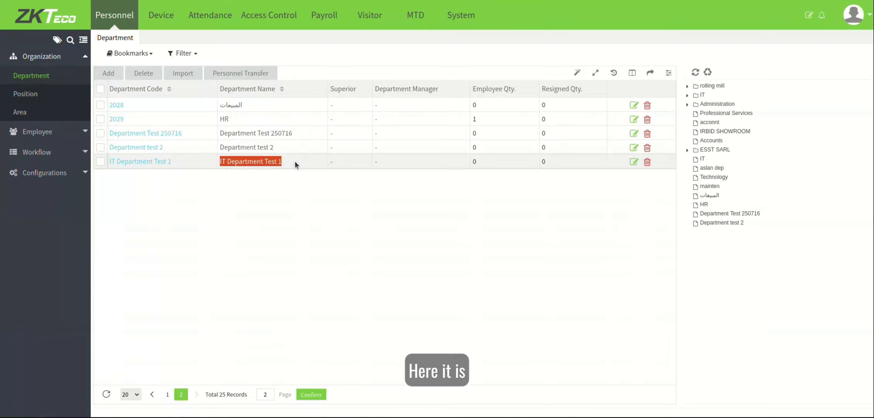
click(282, 208)
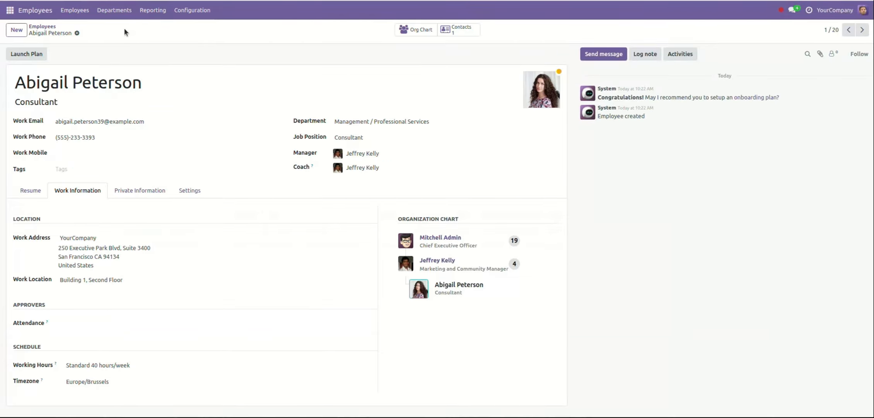
Step: Open IT Department Test 1's configuration form, append '21' to its name, and save
click(74, 11)
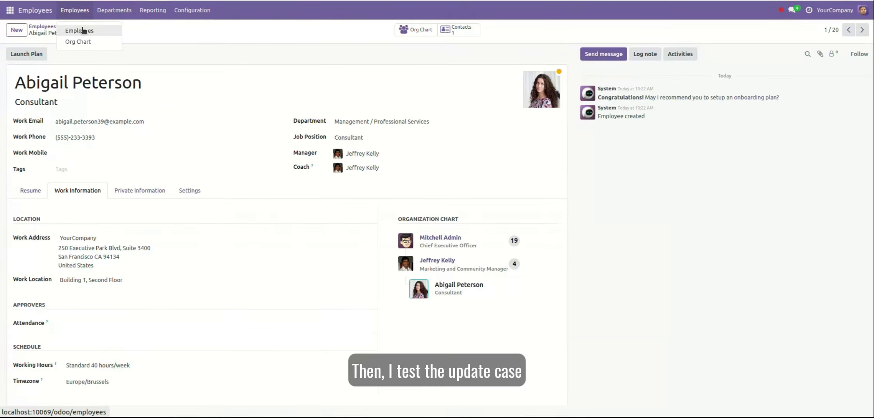
click(111, 13)
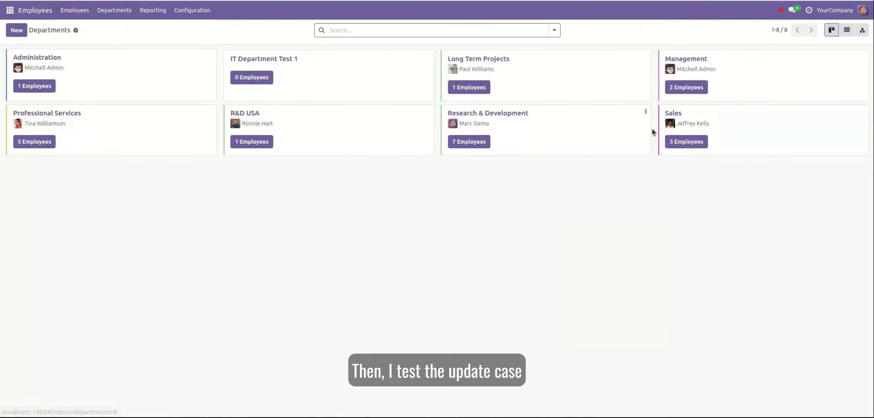
click(427, 59)
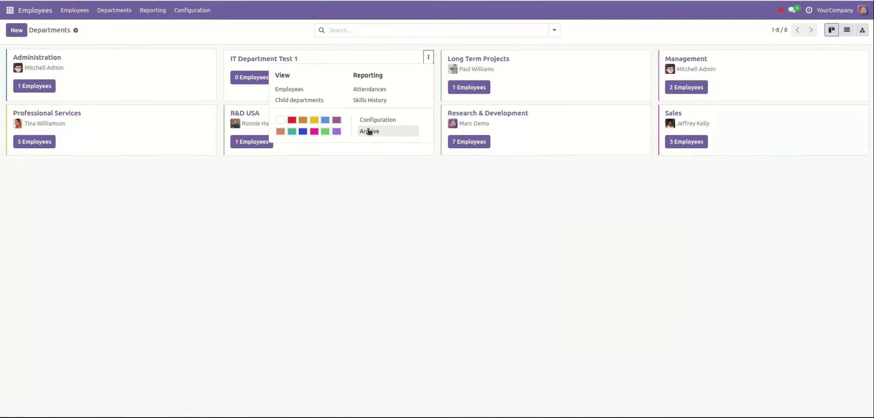
click(378, 122)
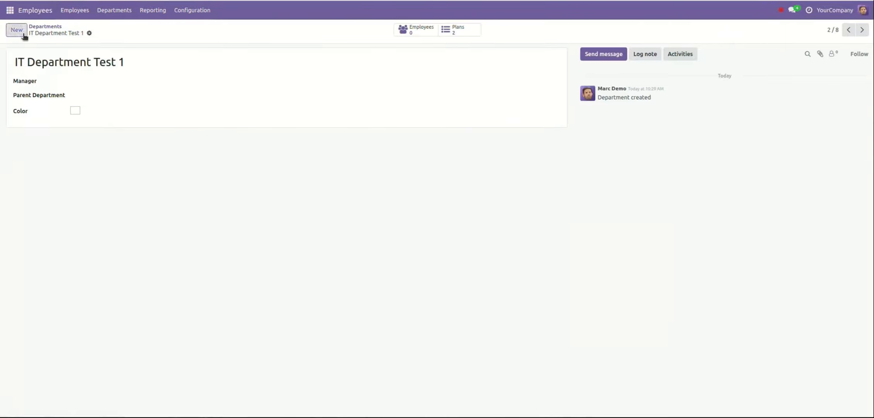
click(158, 62)
text(21)
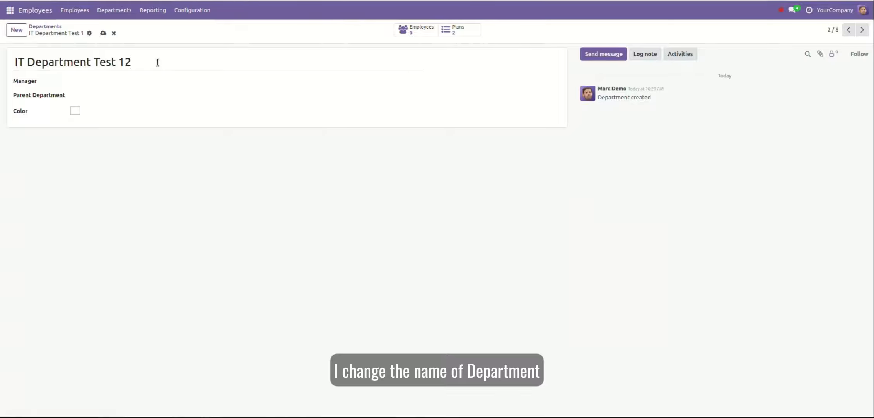
click(103, 33)
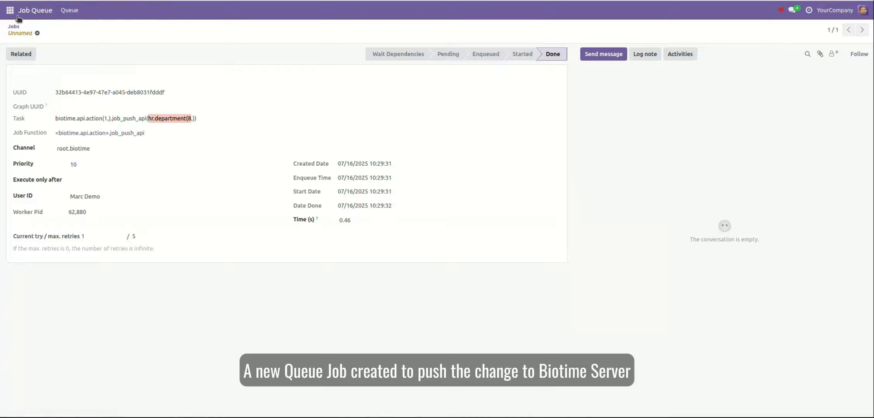
Step: List all jobs in Queue > Jobs and open the newest Done job referencing the department
click(64, 10)
click(72, 31)
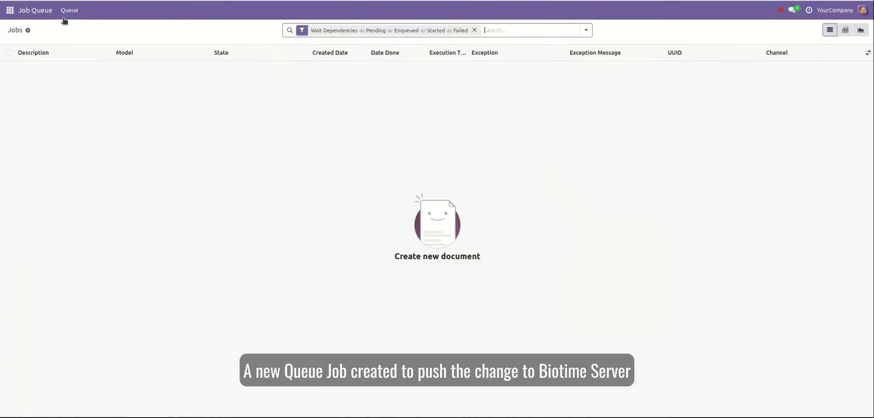
click(474, 30)
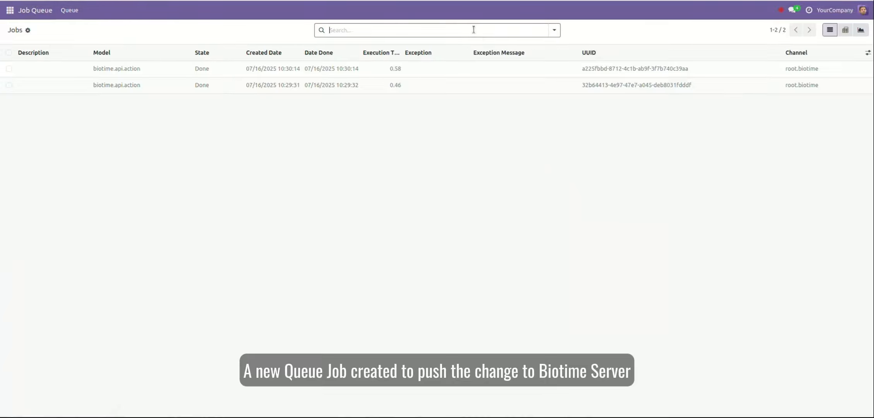
click(379, 70)
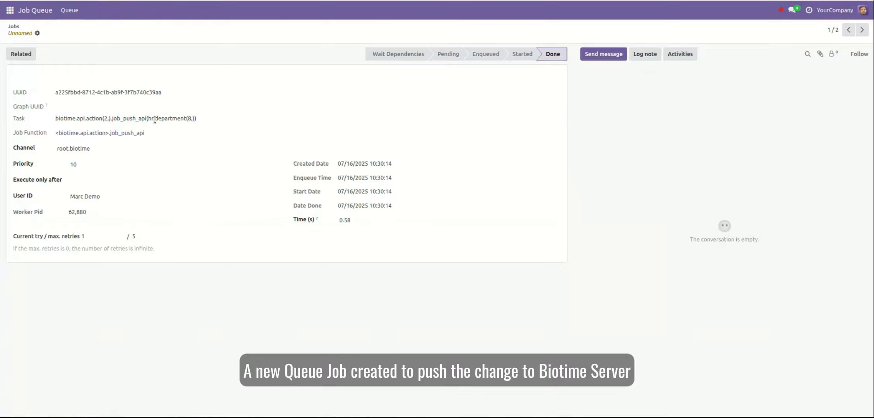
drag(155, 120, 200, 122)
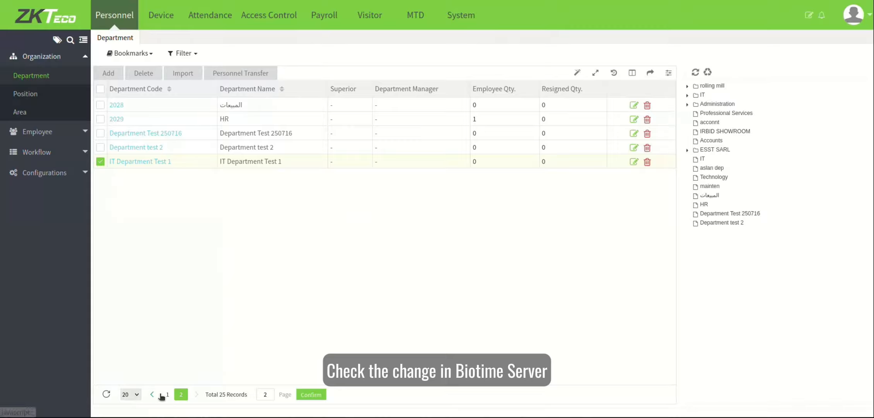
Step: Reload BioTime's department pages and confirm the name now reads IT Department Test 121
click(167, 394)
click(180, 394)
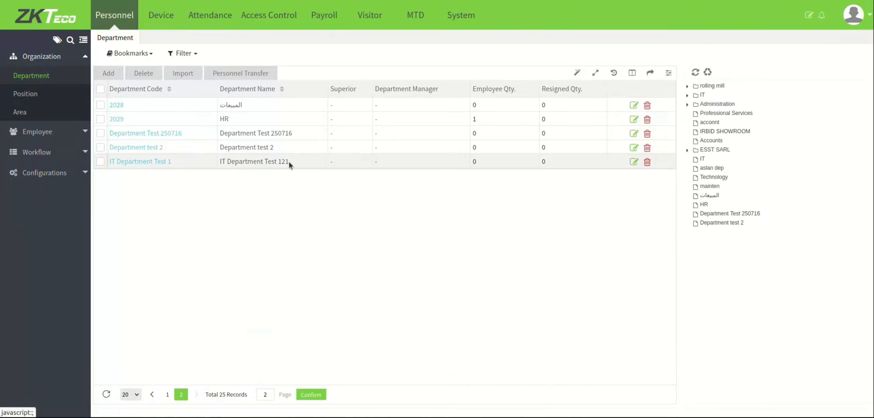
drag(289, 161, 219, 162)
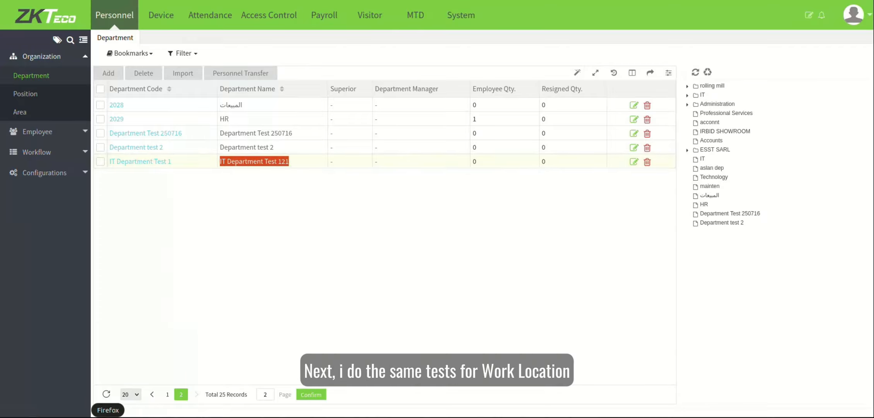
click(156, 417)
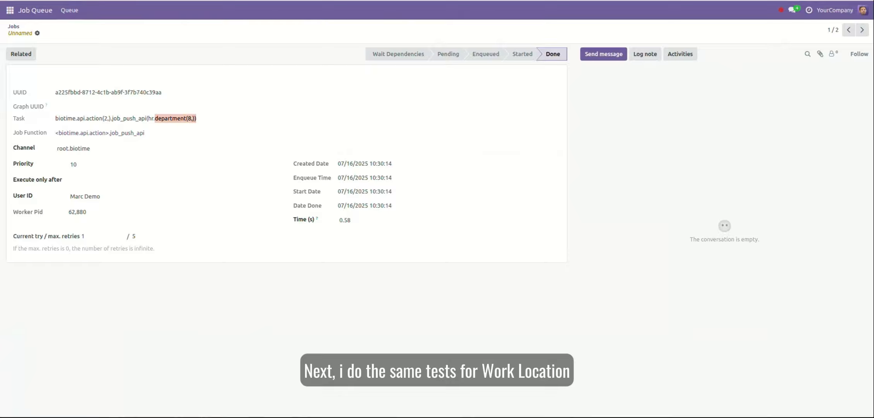
Step: Create work location 'Building 2 (Work Location)' with a new work address 'building 2 address' and save
key(alt+Tab)
click(192, 10)
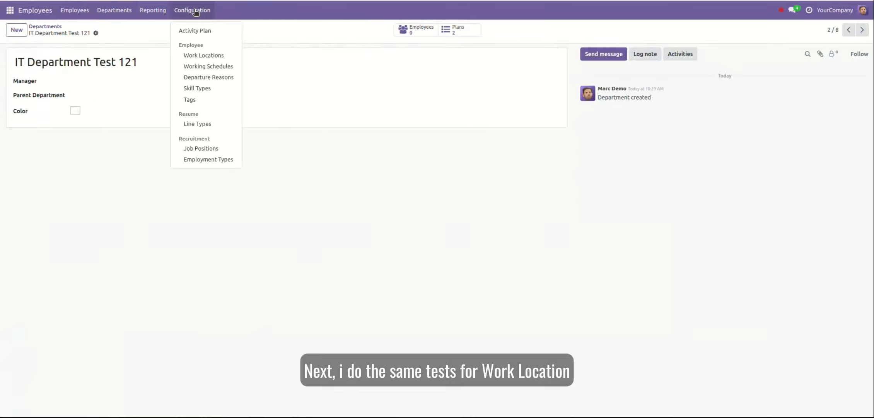
click(201, 55)
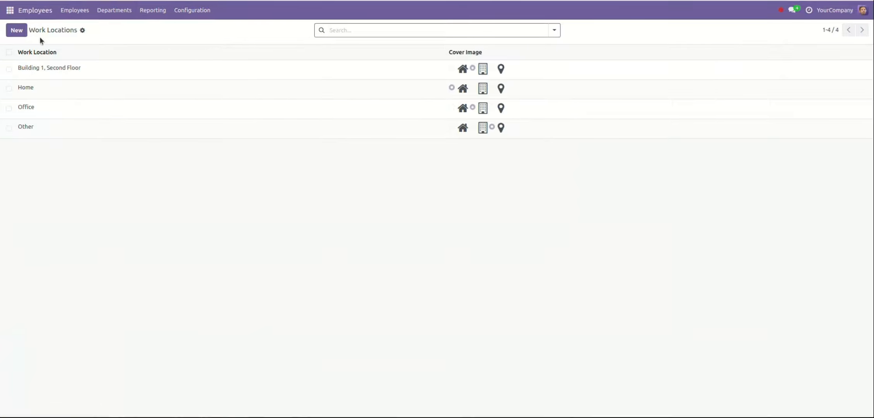
click(17, 30)
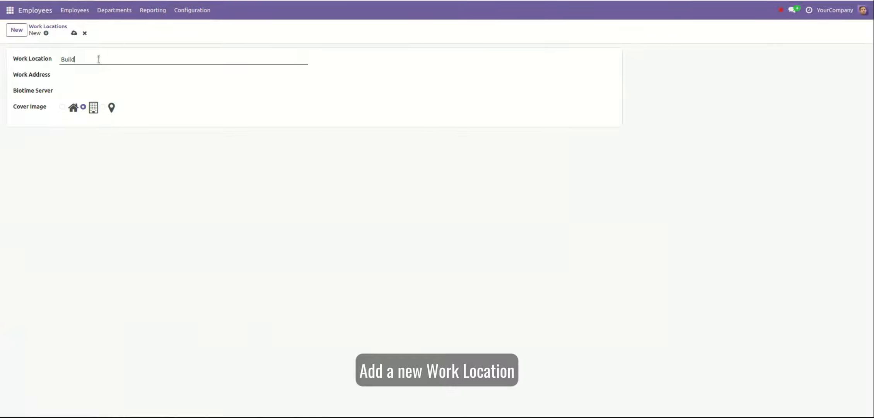
text(Building 2 (Work Location)
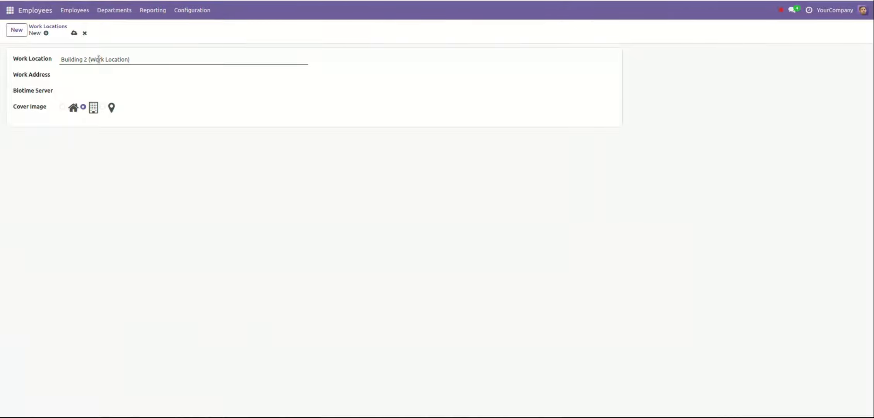
click(74, 32)
click(97, 75)
text(build)
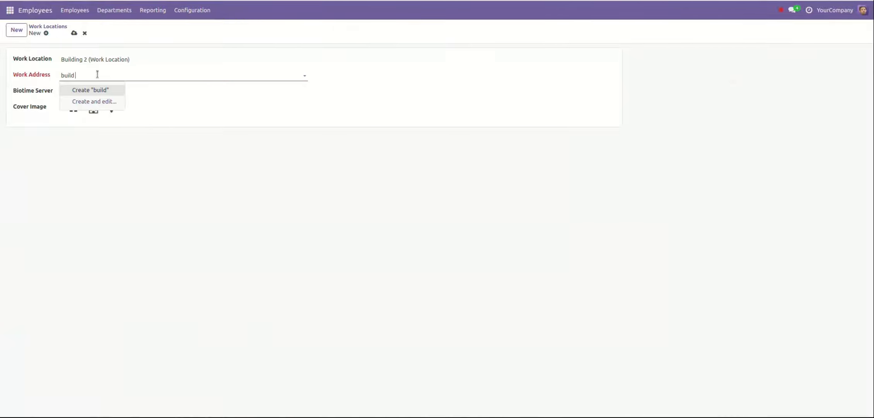
text(ing 2 address)
click(103, 89)
click(73, 33)
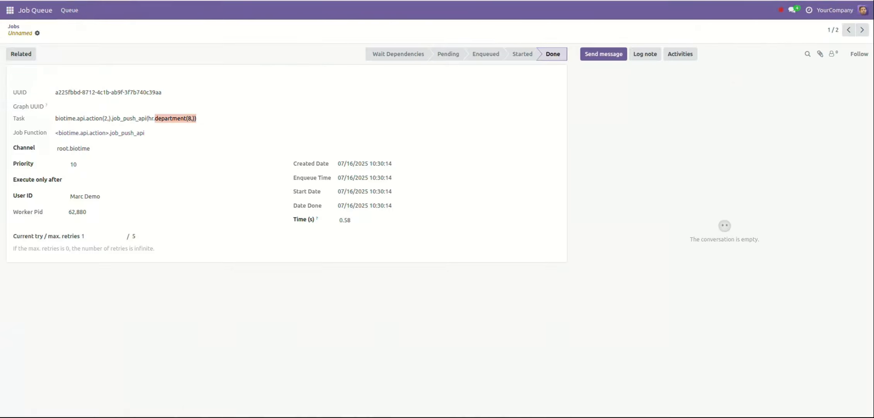
Step: List all jobs and open the newest Done job, the one pushing the hr.work.location record
click(69, 11)
click(72, 31)
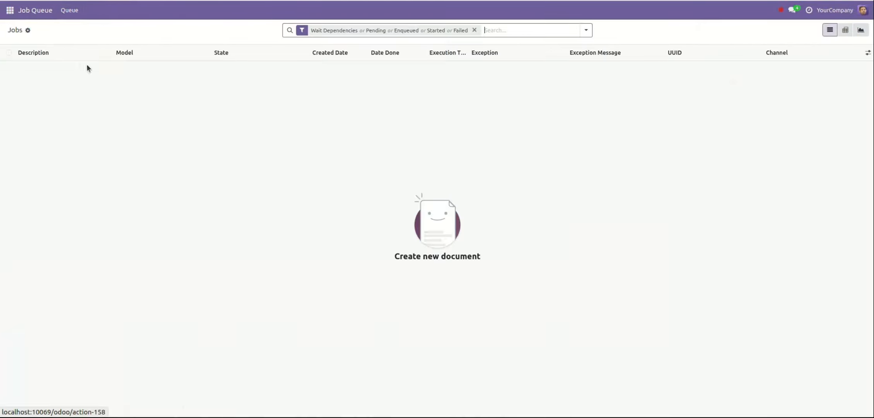
click(474, 30)
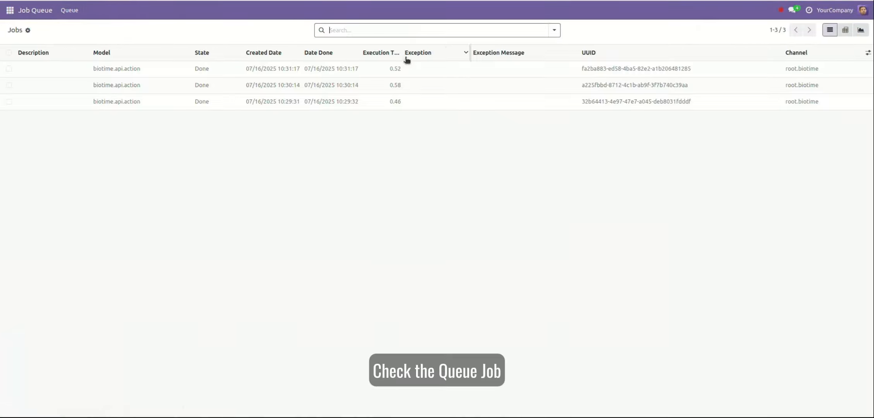
click(387, 67)
drag(157, 117, 194, 118)
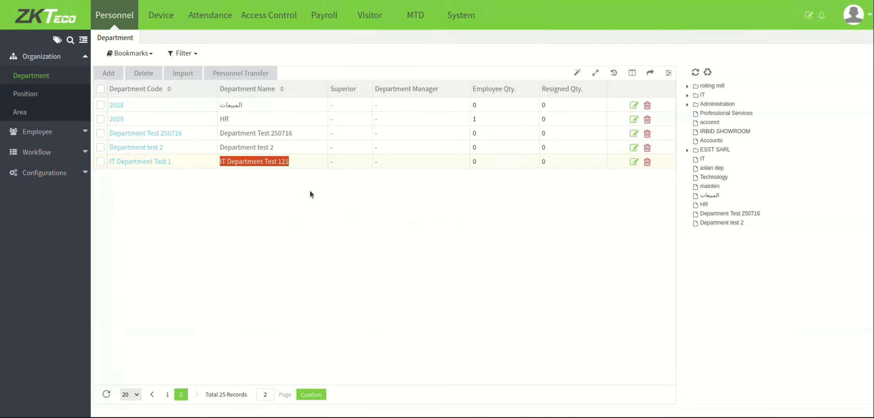
Step: Confirm Building 2 (Work Location) appears in BioTime's Area list, then return to Odoo
click(20, 112)
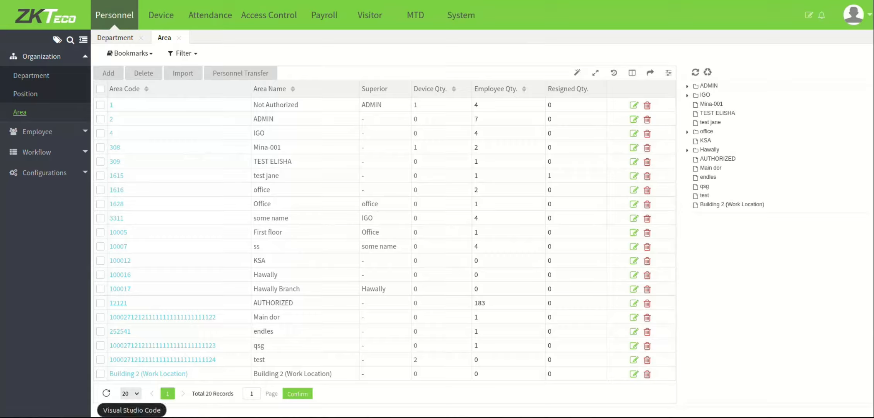
click(156, 417)
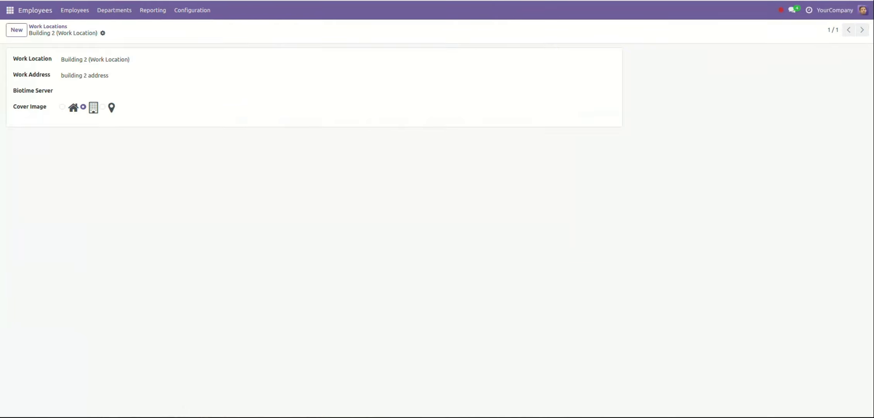
Step: Create a new employee 'Employee test 1' in the IT Department Test 121 department
click(75, 10)
click(87, 31)
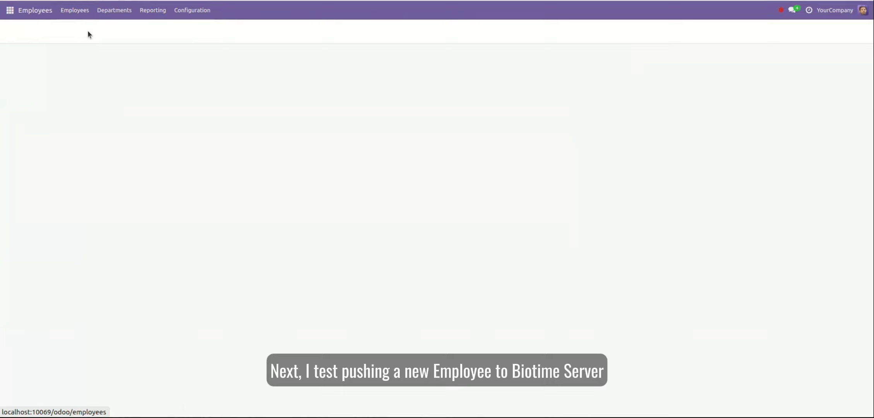
click(16, 30)
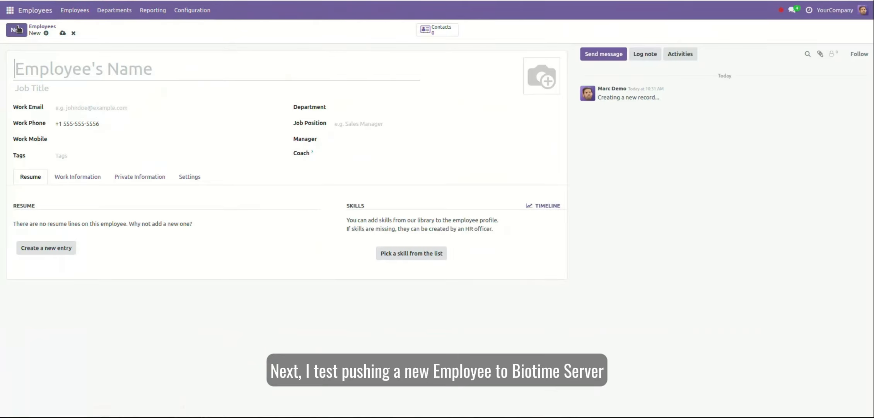
click(148, 74)
text(Em)
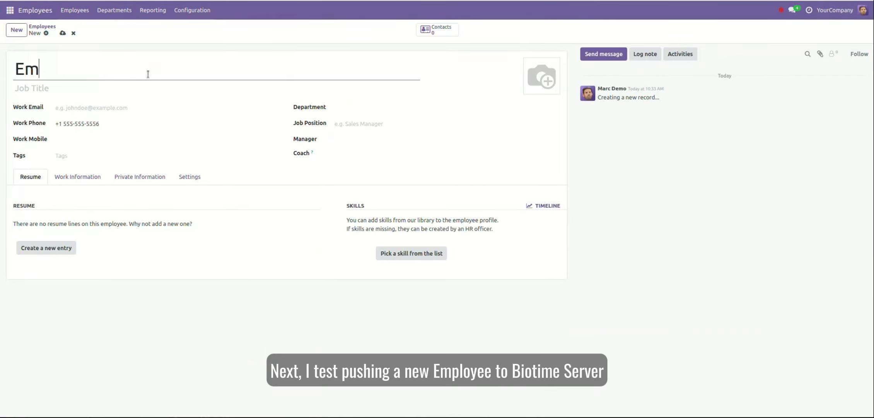
text(ployee )
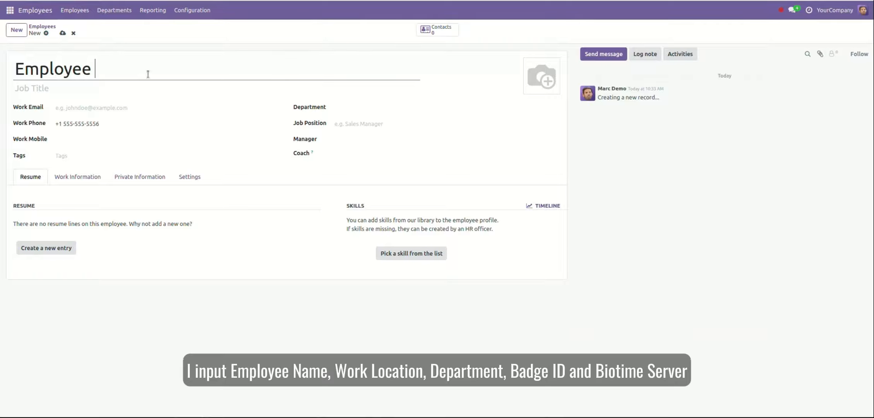
text(test 1)
click(378, 109)
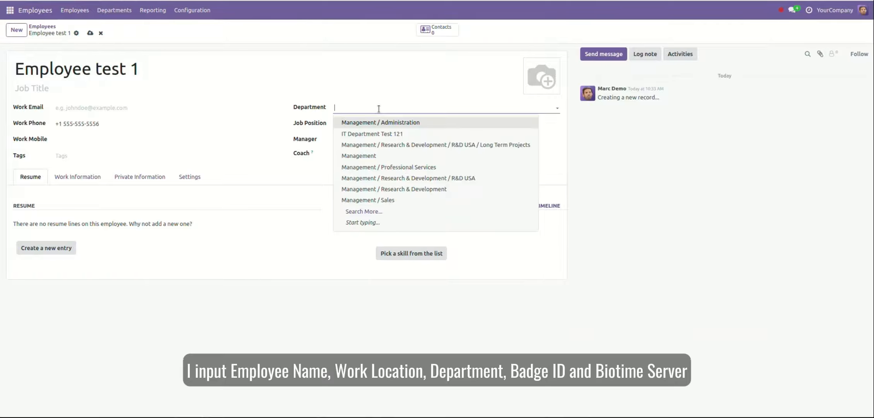
click(388, 134)
Step: Set the employee's work address and work location to Building 2
click(96, 176)
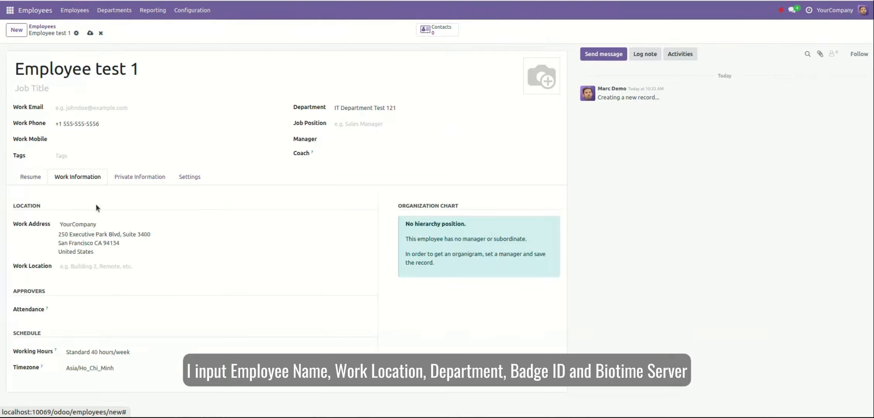
click(110, 222)
text(build)
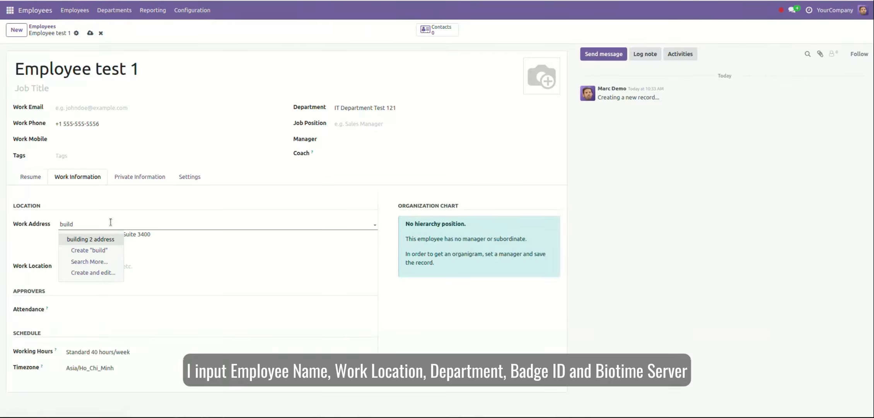
key(Return)
click(96, 243)
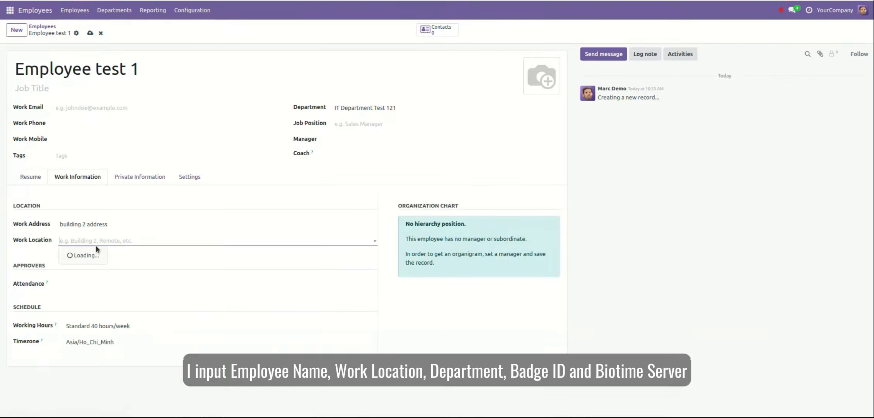
click(95, 254)
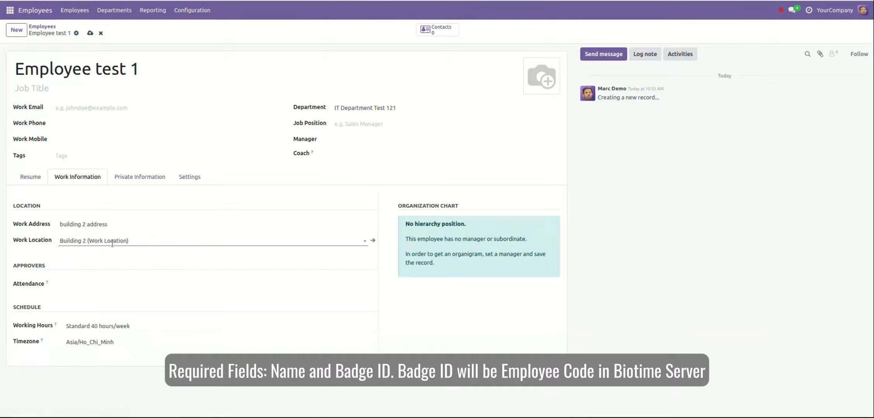
click(192, 180)
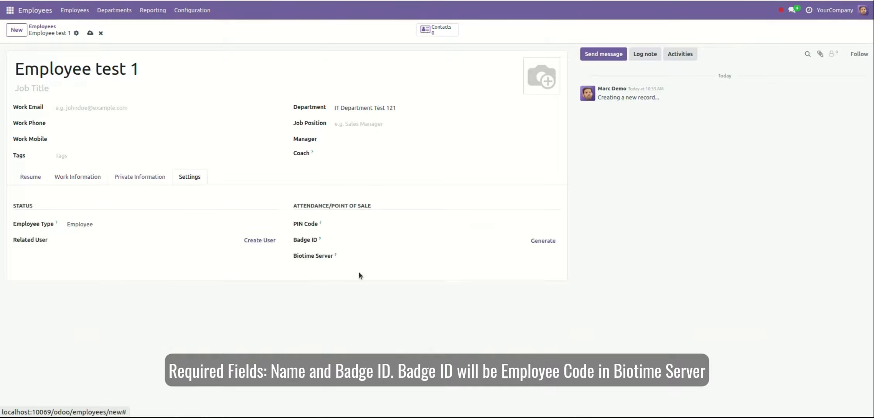
click(308, 242)
mouse_move(318, 242)
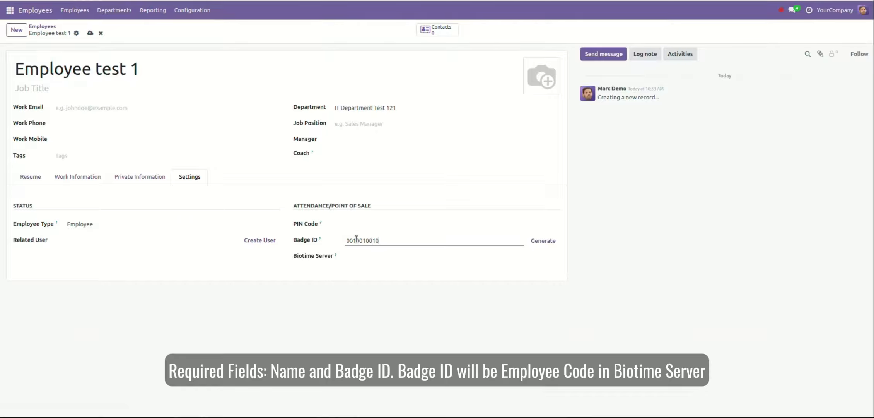
text(02)
click(370, 256)
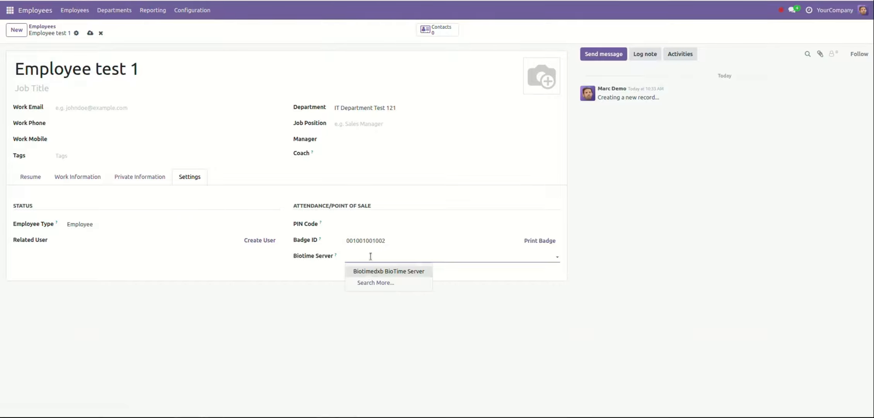
click(375, 270)
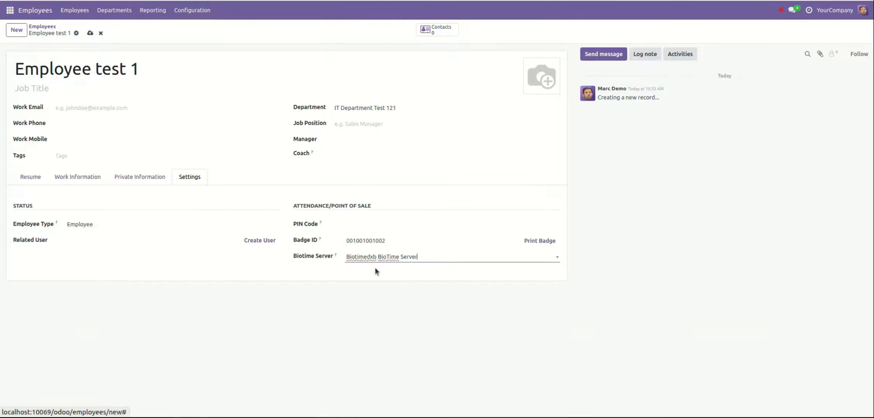
click(91, 33)
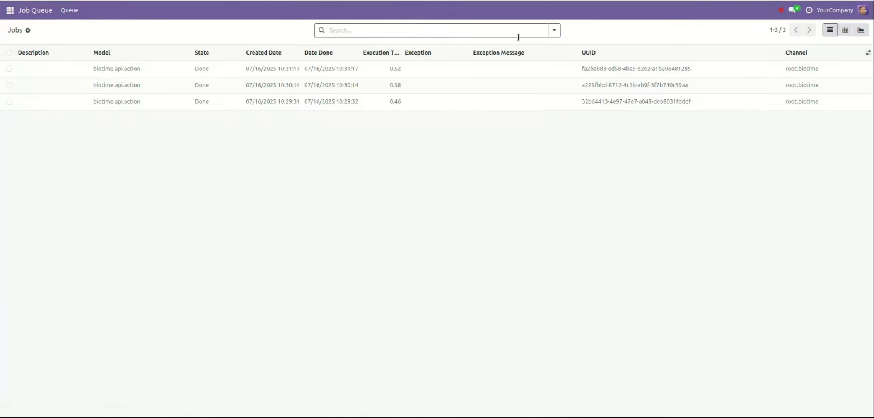
Step: Show all Job Queue jobs and open the Done job that pushed hr.employee(23,)
click(34, 10)
click(474, 31)
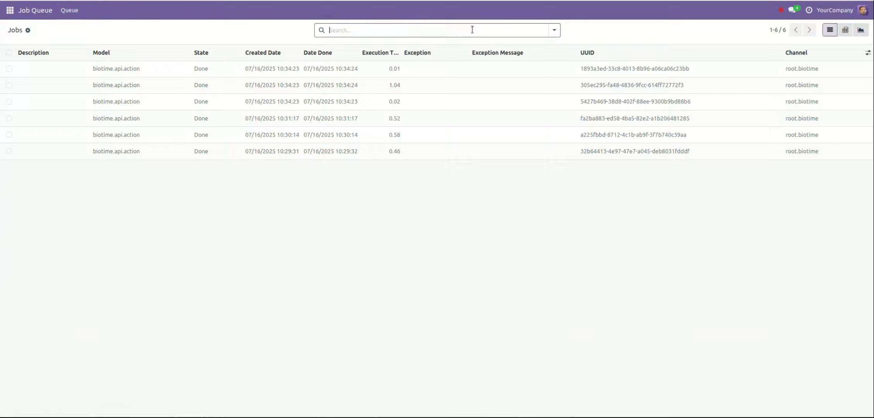
click(325, 102)
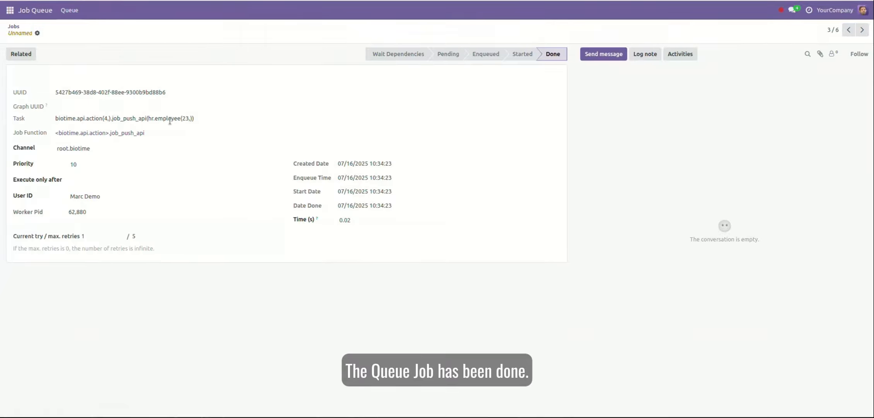
drag(147, 118, 192, 119)
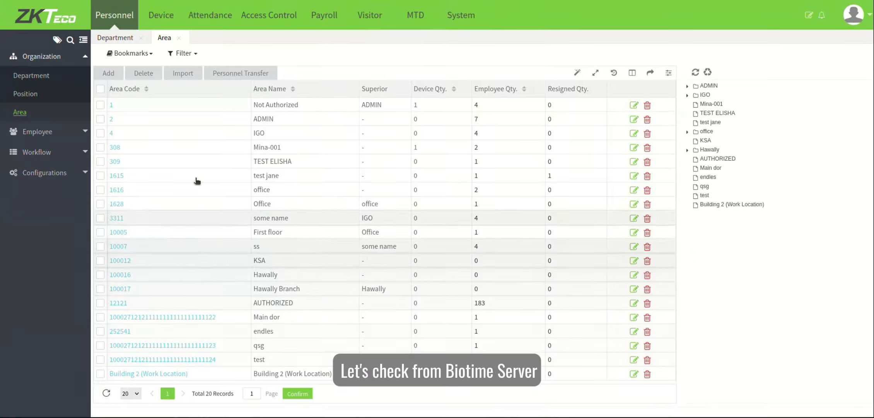
Step: Filter BioTime's employee list to First Name containing 'Emp'
click(43, 125)
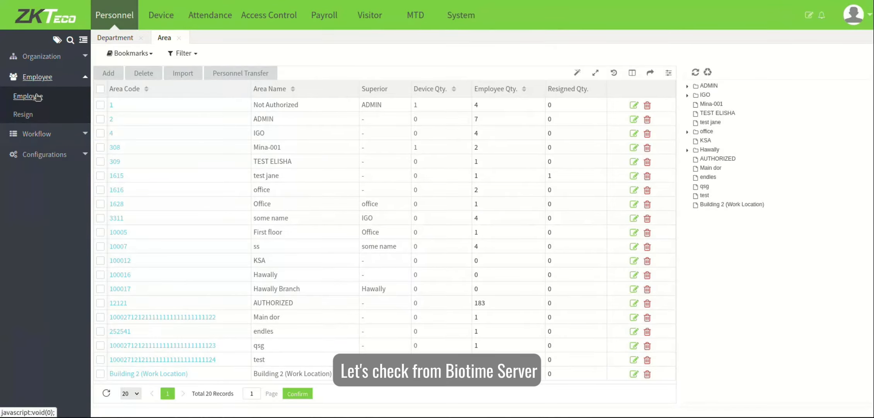
click(37, 97)
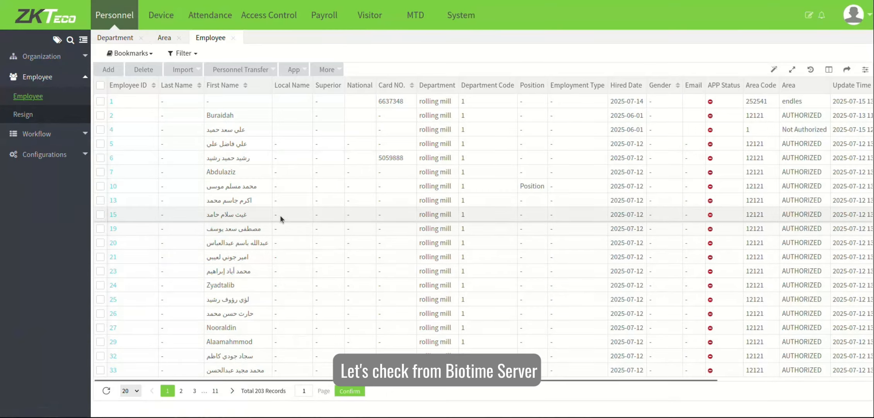
click(190, 57)
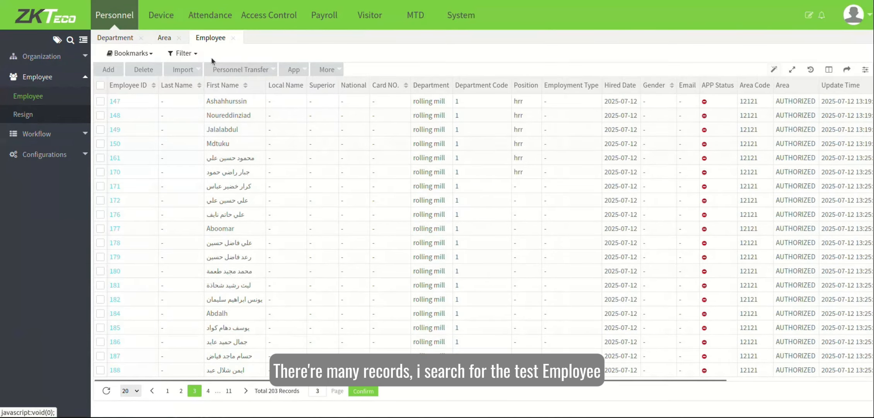
click(190, 55)
mouse_move(205, 194)
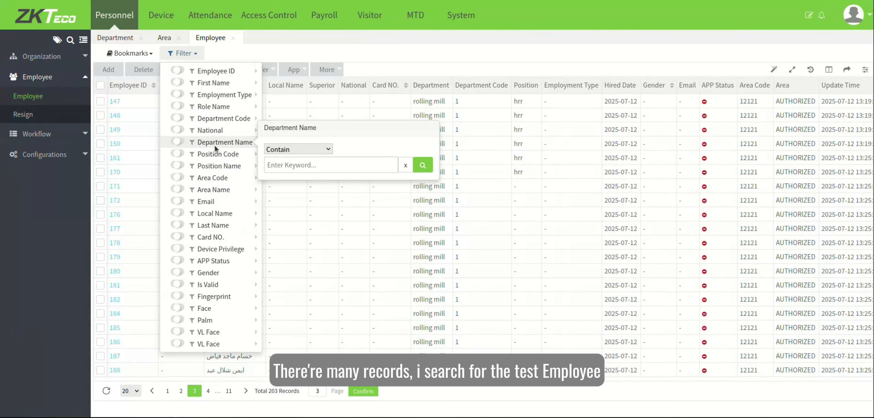
mouse_move(219, 84)
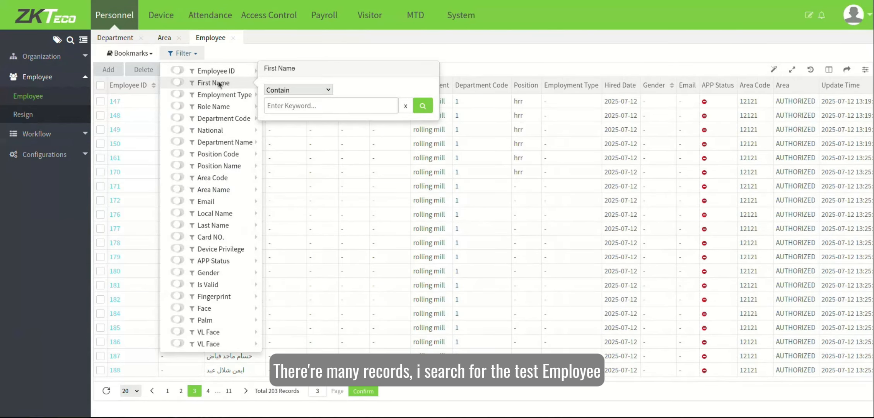
click(284, 101)
text(Employee test)
key(Return)
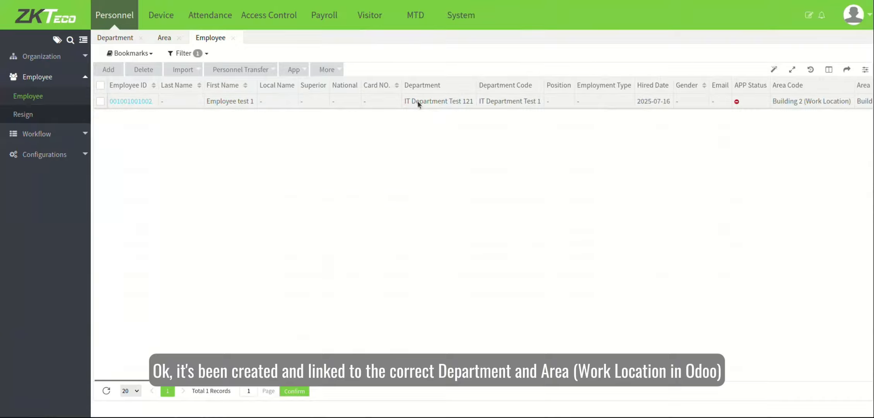
Step: Check the department IT Department Test 121 and area Building 2 (Work Location), then return to Odoo
drag(459, 103, 462, 104)
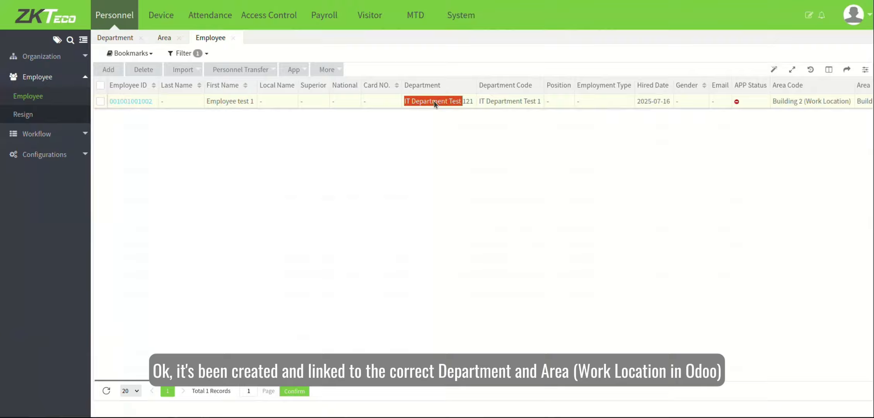
drag(773, 101, 848, 104)
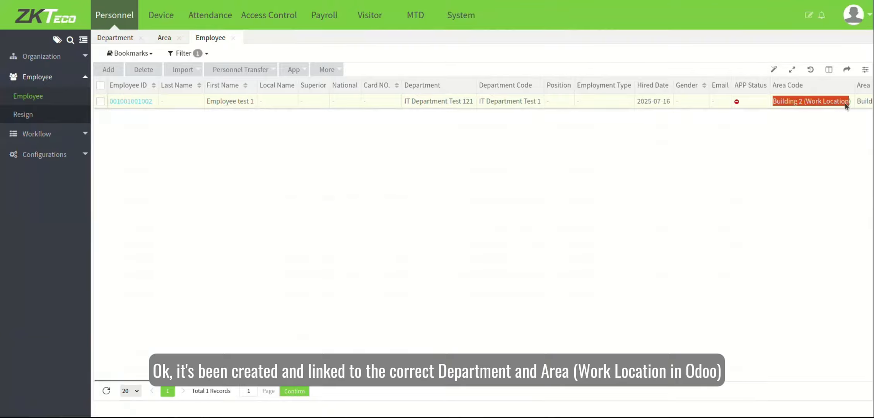
click(490, 230)
click(155, 417)
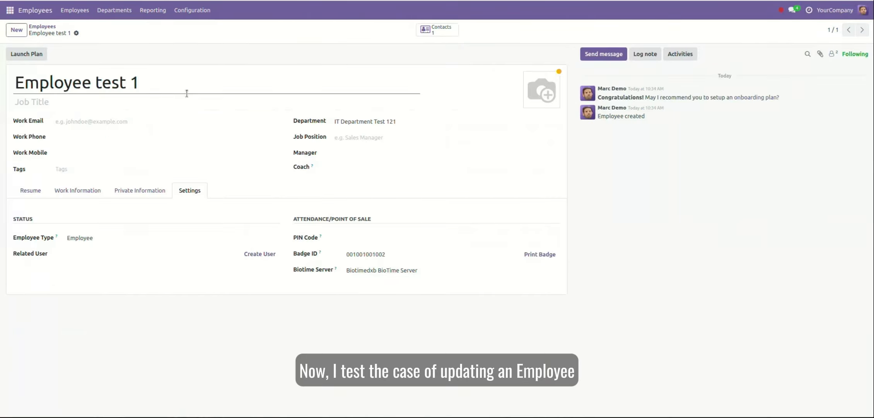
Step: Rename the test employee to an existing contact chosen from autocomplete and save
triple_click(88, 84)
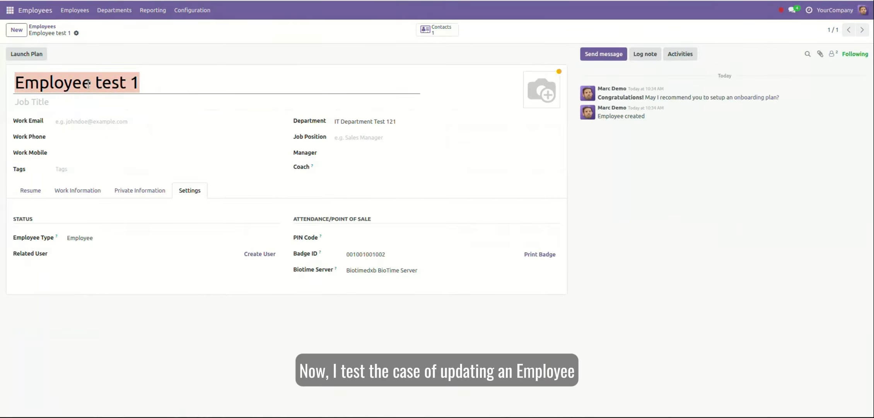
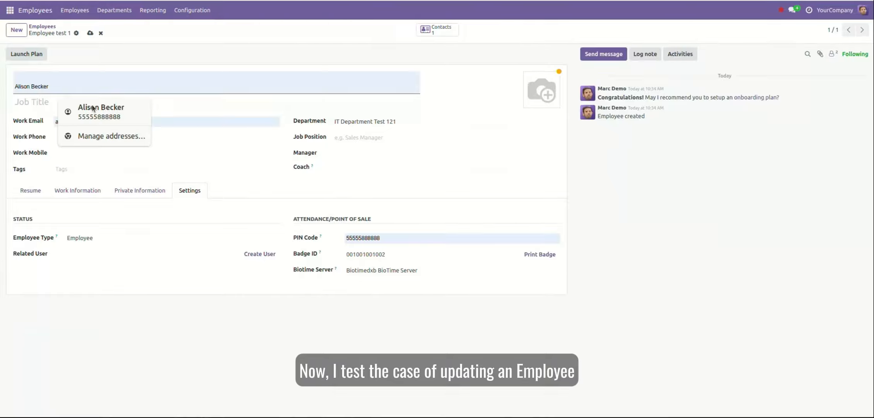
click(92, 105)
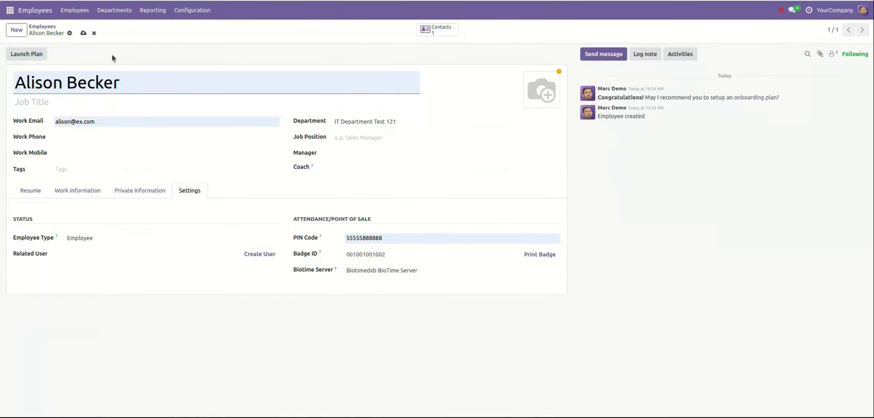
click(83, 34)
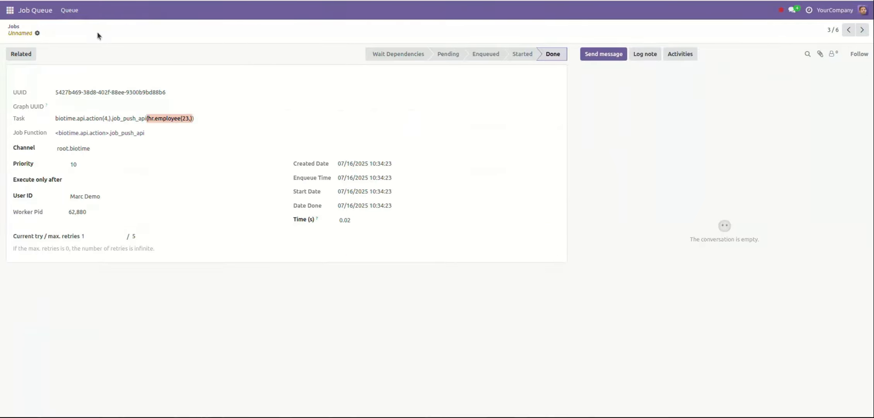
Step: Open the newest Done job, created at 10:35:38, and select its hr.employee(23,) task
click(19, 26)
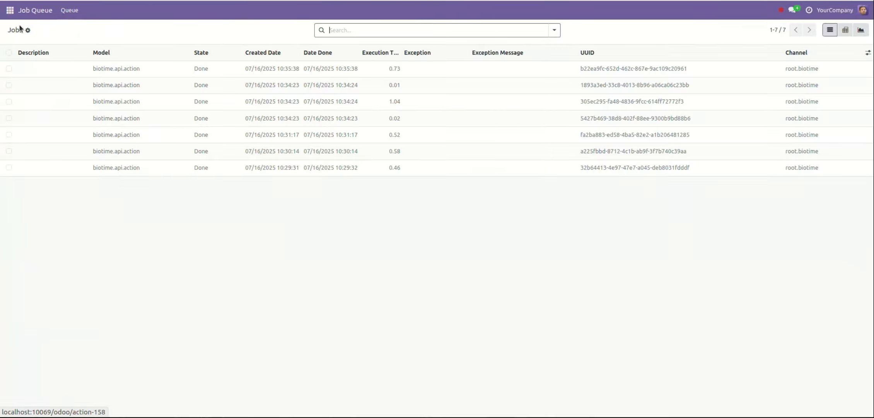
click(238, 69)
triple_click(169, 119)
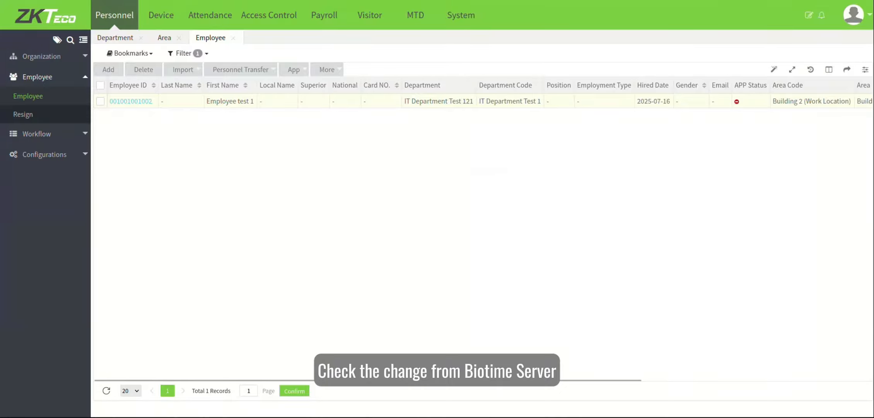
Step: Filter BioTime's employee list by Employee ID containing 001002
click(45, 15)
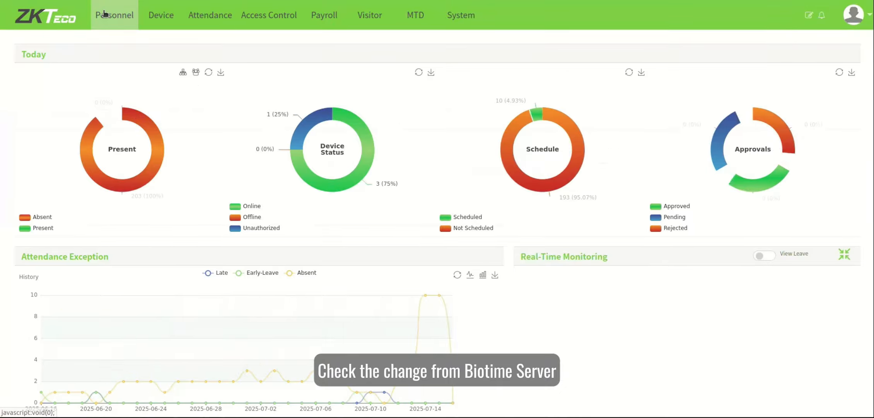
click(95, 15)
click(182, 53)
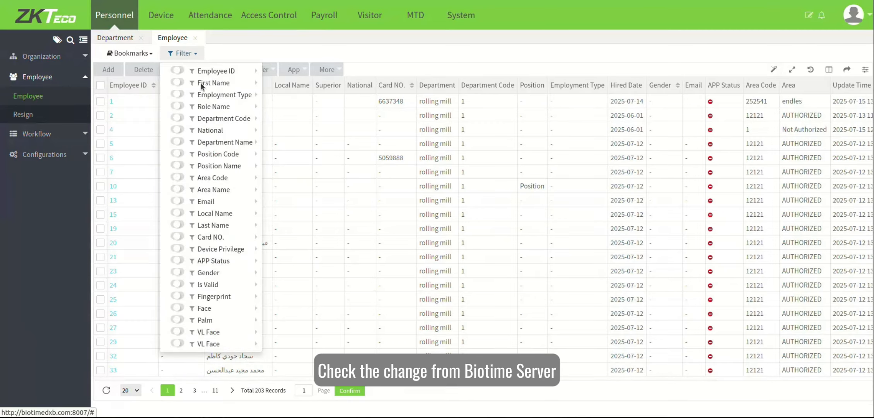
mouse_move(213, 92)
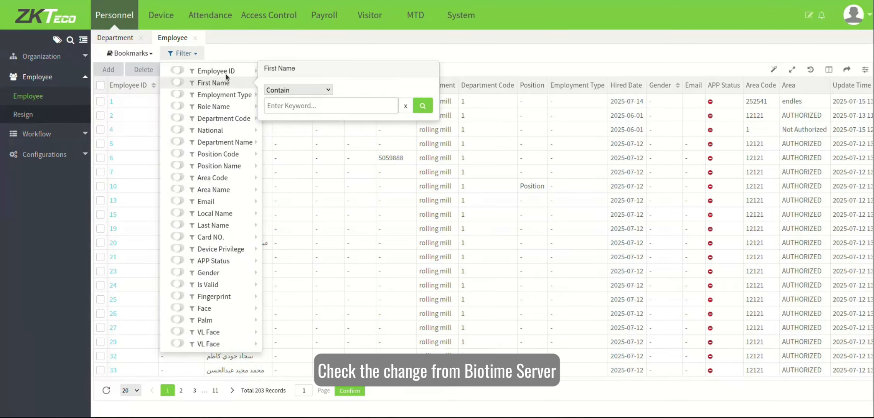
mouse_move(228, 71)
click(293, 93)
text(00)
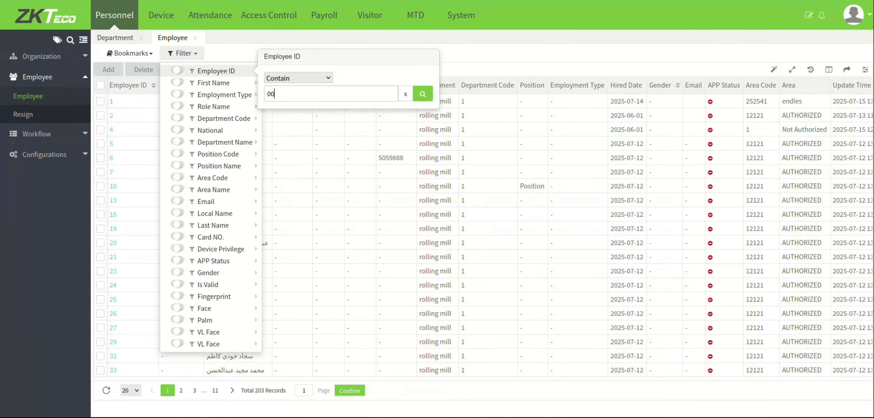
text(1002)
click(423, 94)
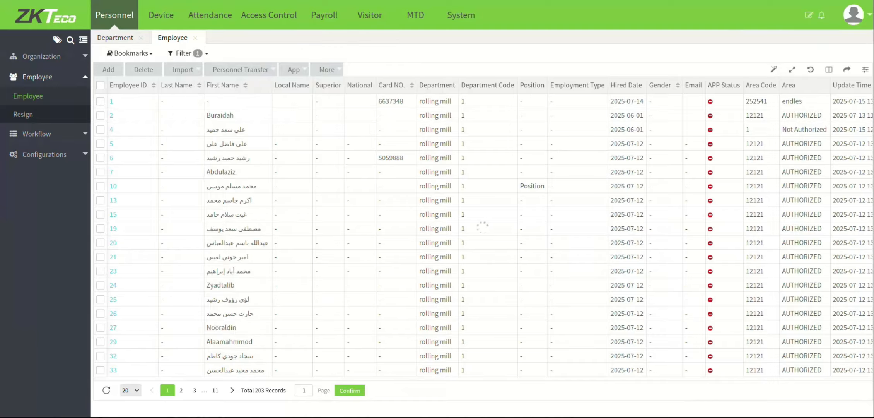
Step: Open the matching employee's profile, check the synced first name, and confirm
drag(153, 102, 110, 101)
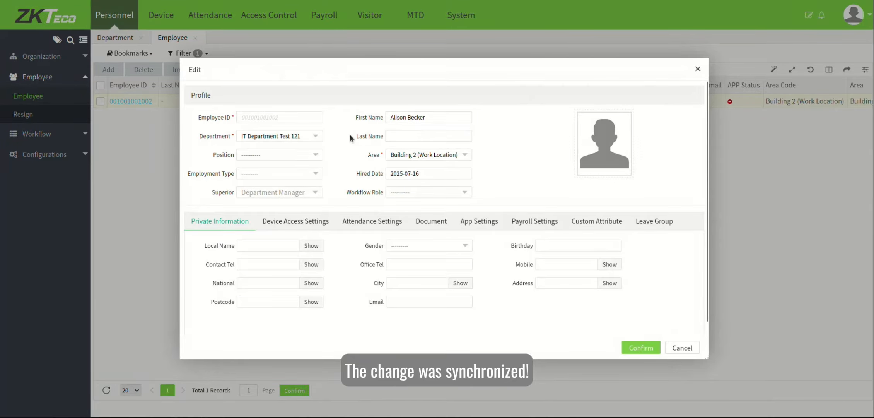
triple_click(417, 118)
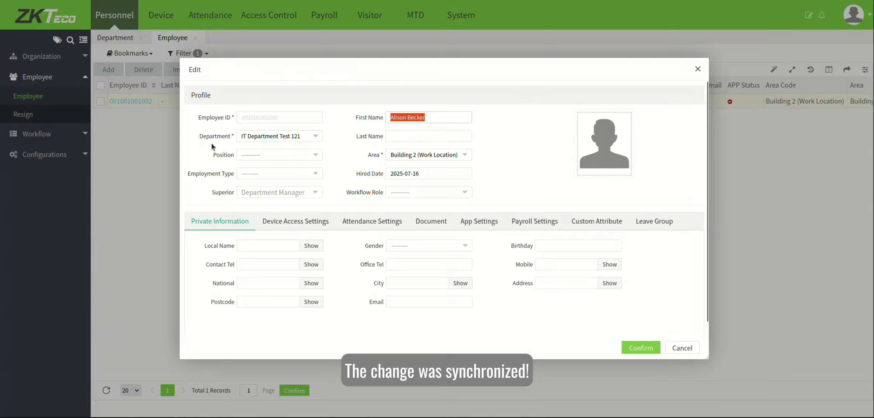
click(645, 348)
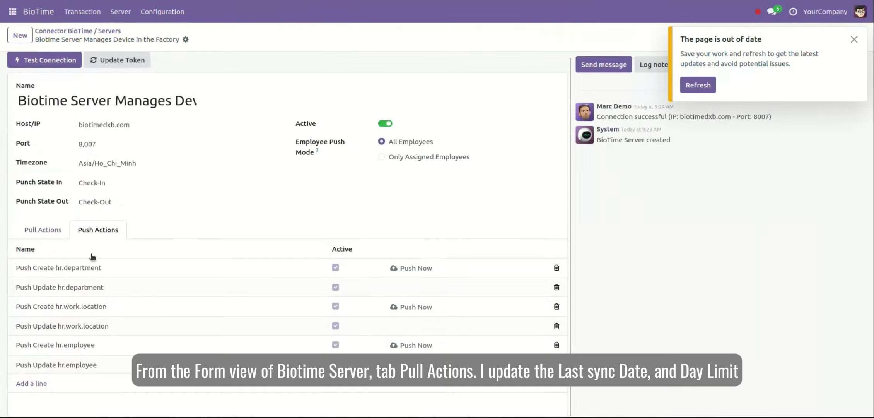
Step: Set the transaction pull's Sync Last Date to 07/13/2025 10:00:00 and Sync Limit to 2
click(48, 232)
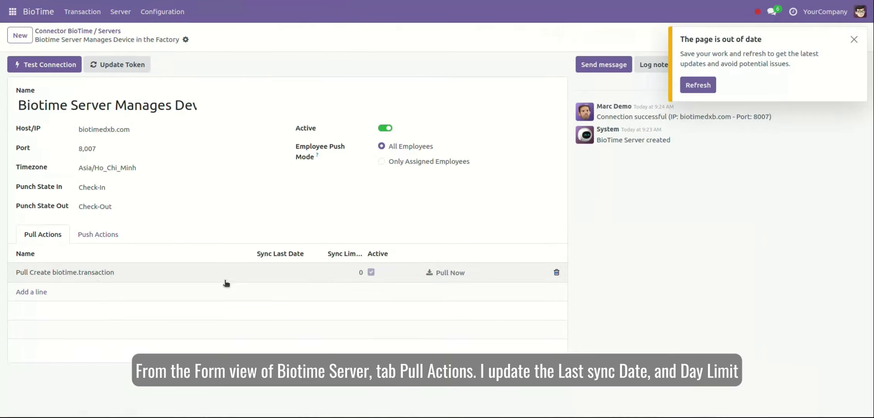
click(279, 273)
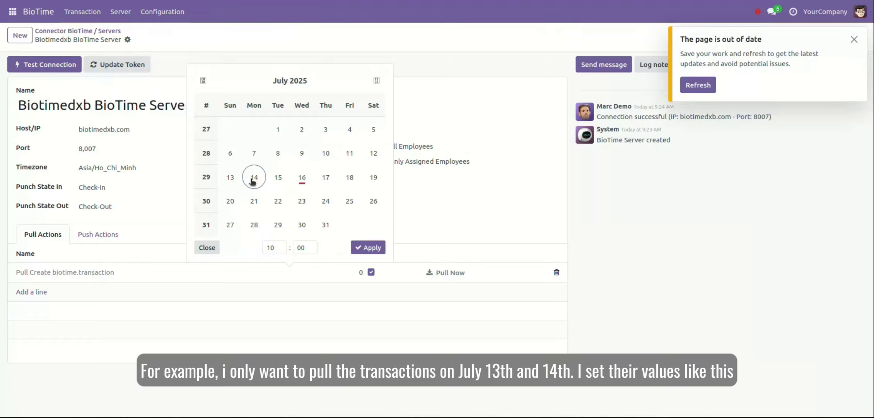
click(230, 177)
click(361, 272)
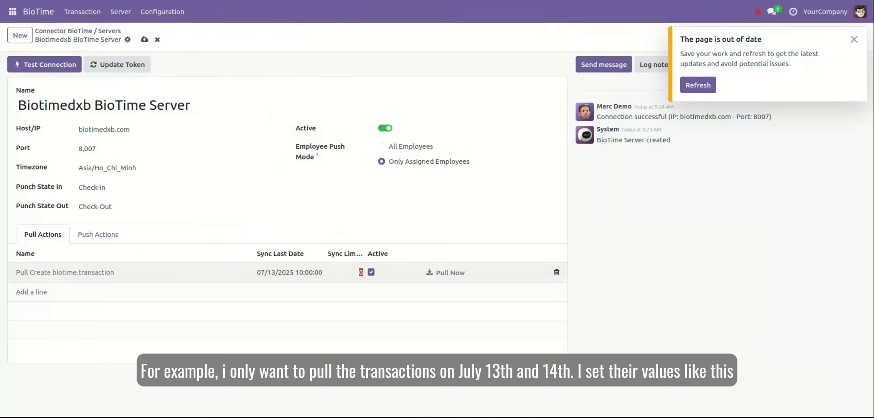
text(2)
Step: Save the server settings and queue a transaction pull now
click(144, 39)
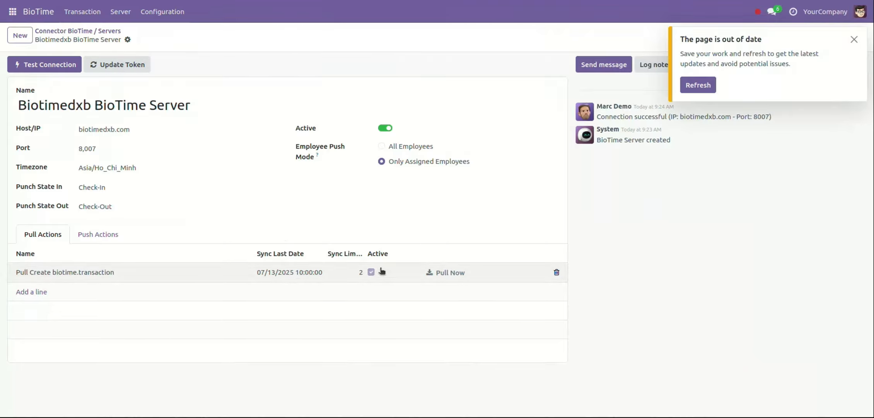
click(446, 273)
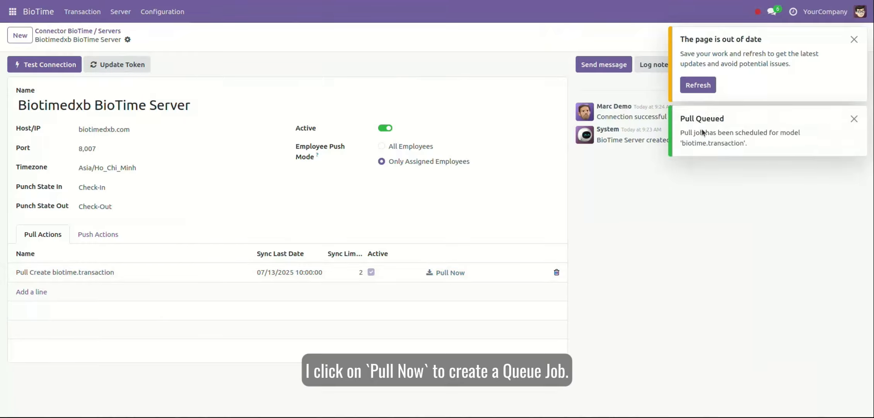
click(12, 11)
Step: Show all Job Queue jobs and inspect the second job's Task value
click(42, 48)
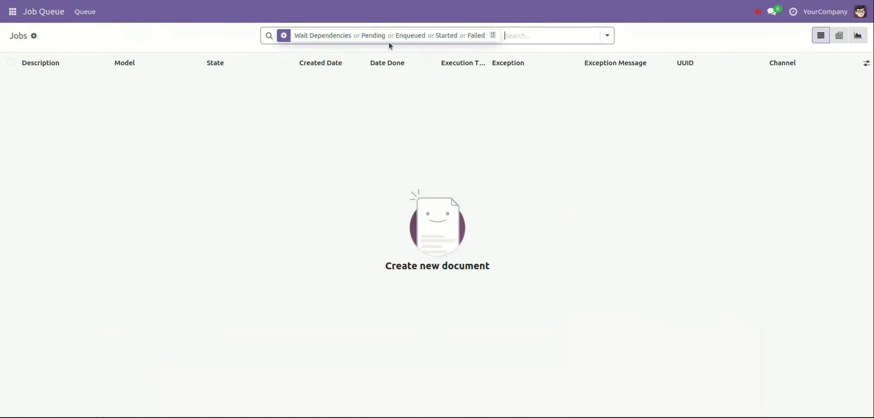
click(493, 36)
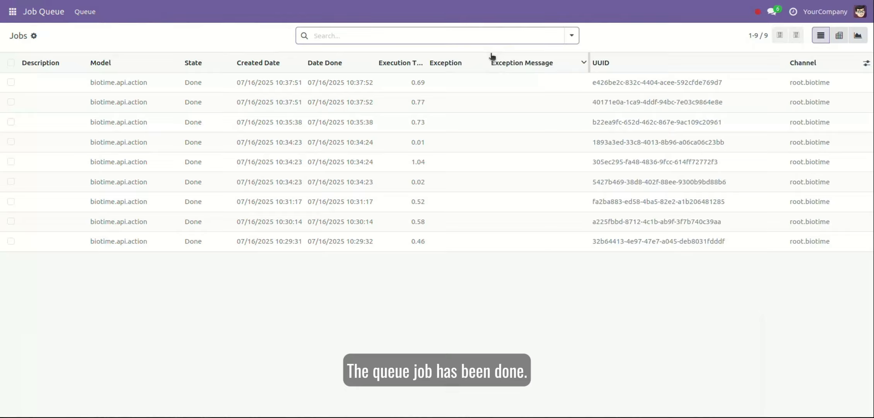
click(425, 101)
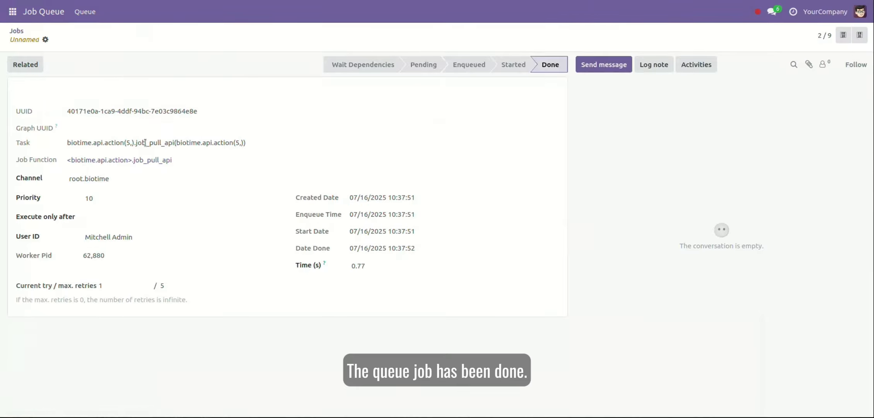
drag(137, 142, 173, 143)
triple_click(215, 144)
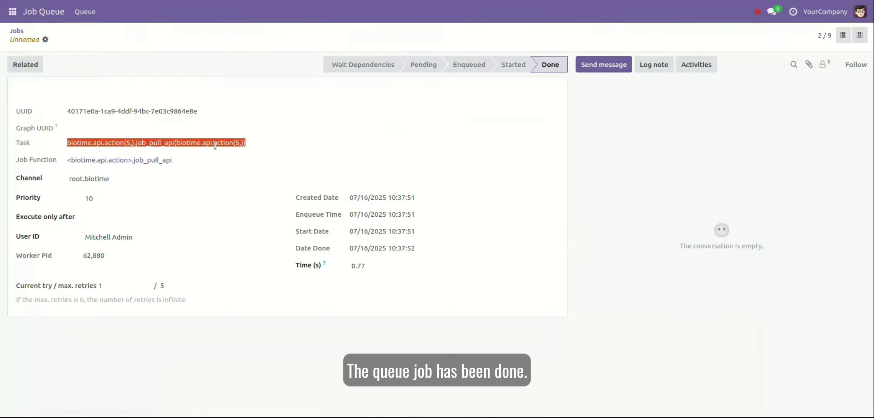
Step: Open the newest job and highlight its page '2' transaction-pull parameter
click(17, 31)
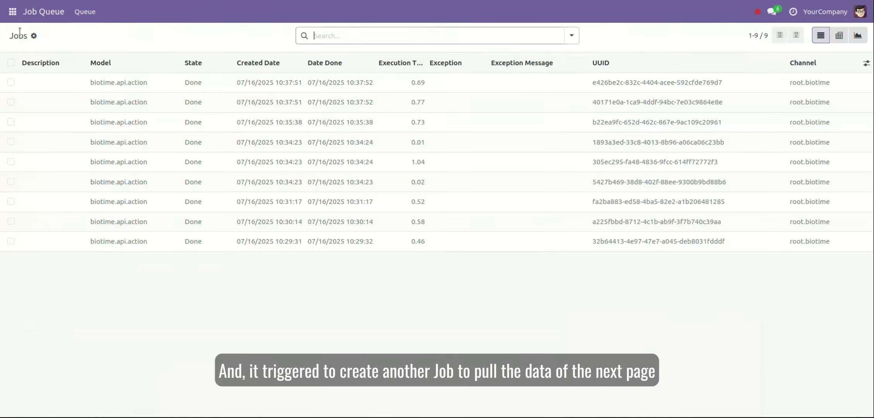
click(304, 83)
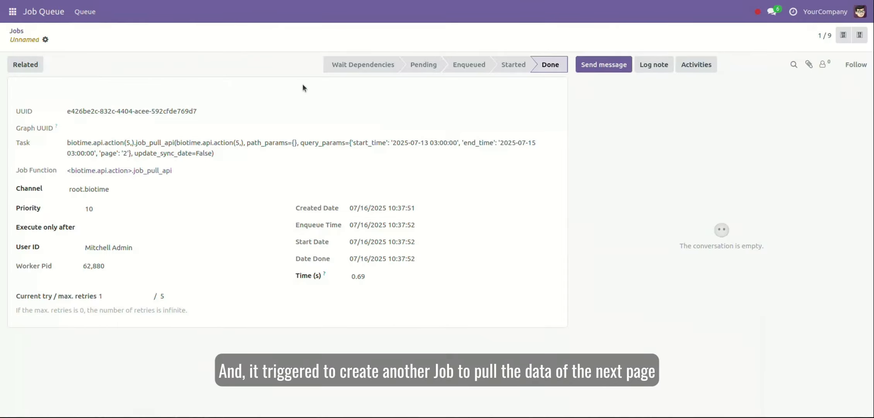
triple_click(195, 142)
click(255, 161)
drag(97, 153, 125, 155)
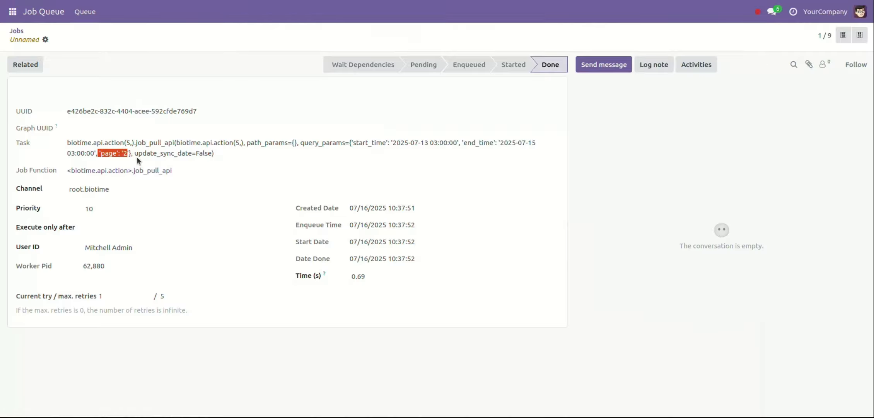
click(12, 11)
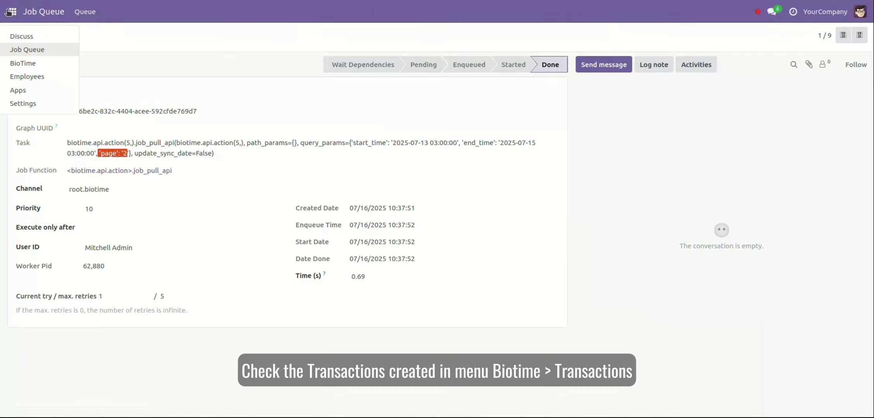
Step: Review the 12 To Do BioTime transactions, then open the Biotimedxb BioTime Server record
click(43, 62)
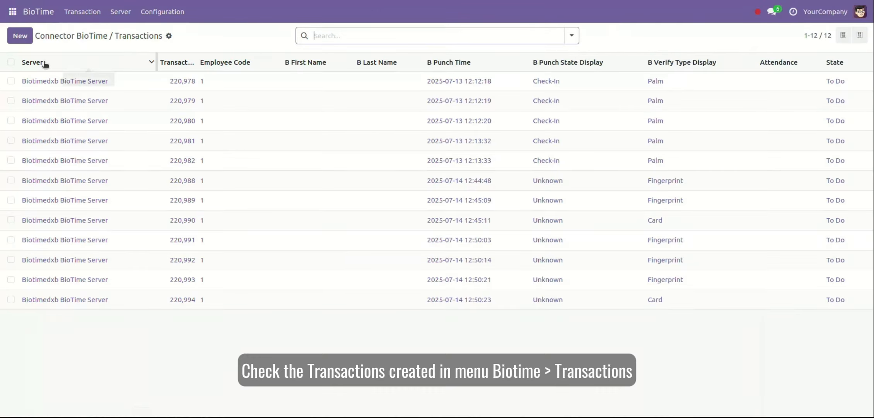
drag(121, 35, 154, 35)
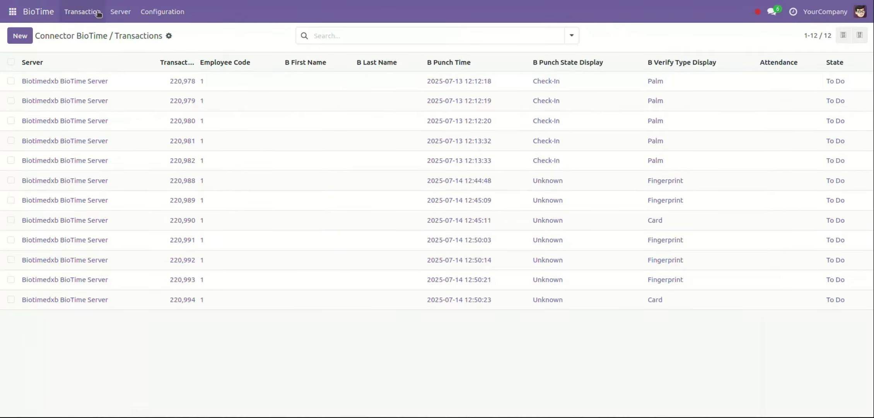
click(120, 12)
click(142, 78)
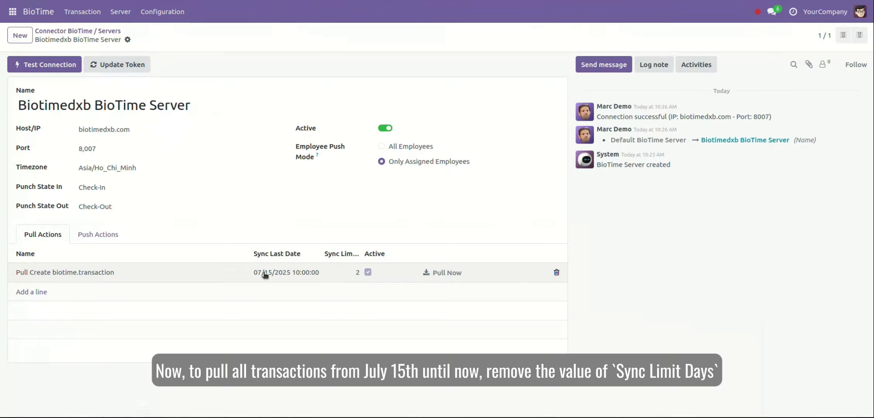
Step: Clear the Sync Limit on the transaction pull line so it becomes 0
click(348, 273)
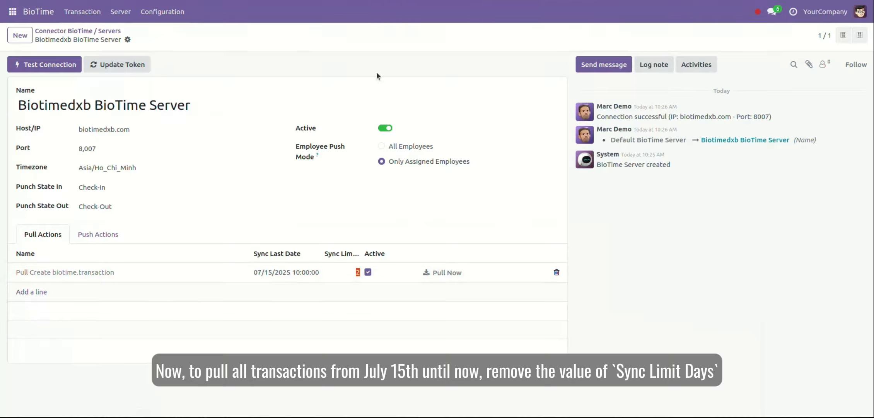
click(347, 274)
key(Delete)
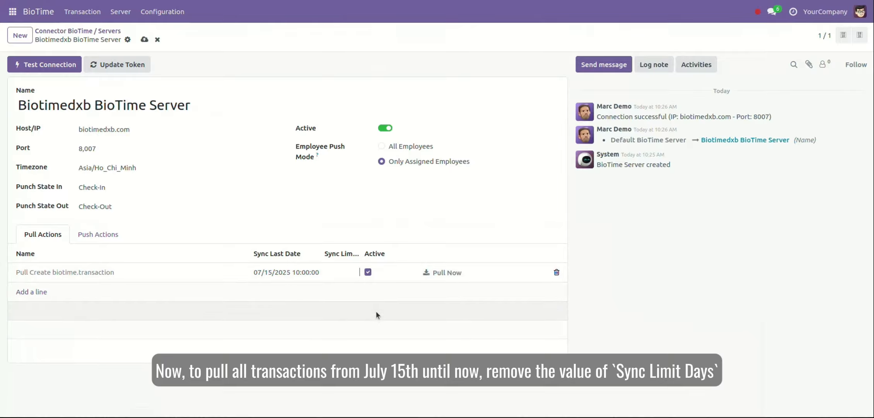
click(378, 328)
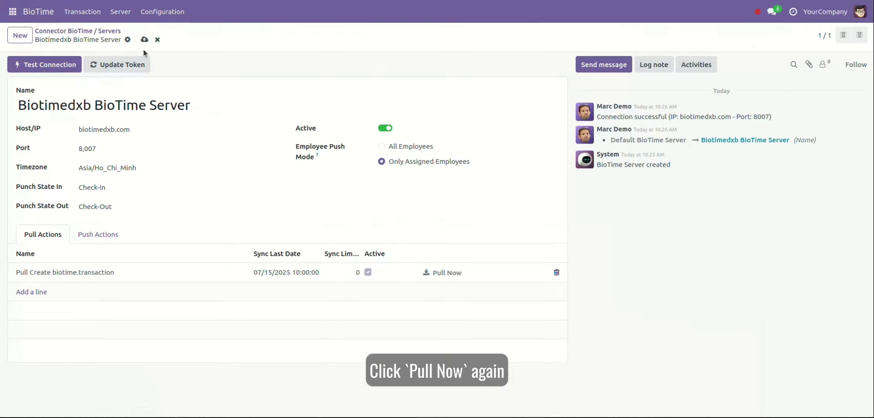
Step: Queue another BioTime transaction pull and go to the Job Queue
click(444, 273)
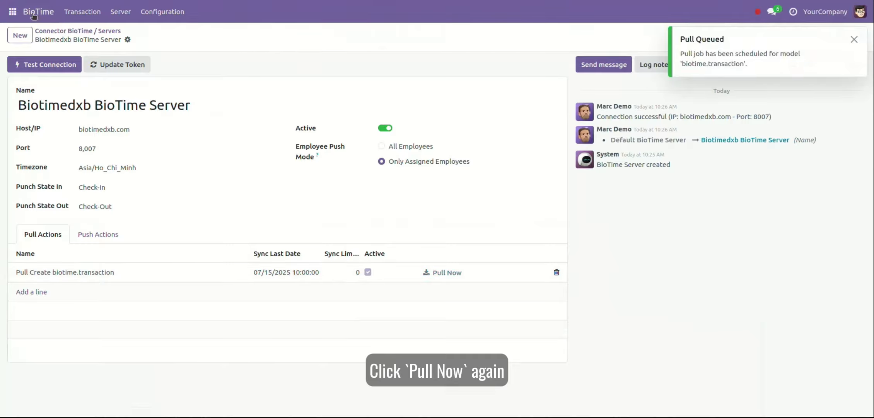
click(13, 12)
click(43, 50)
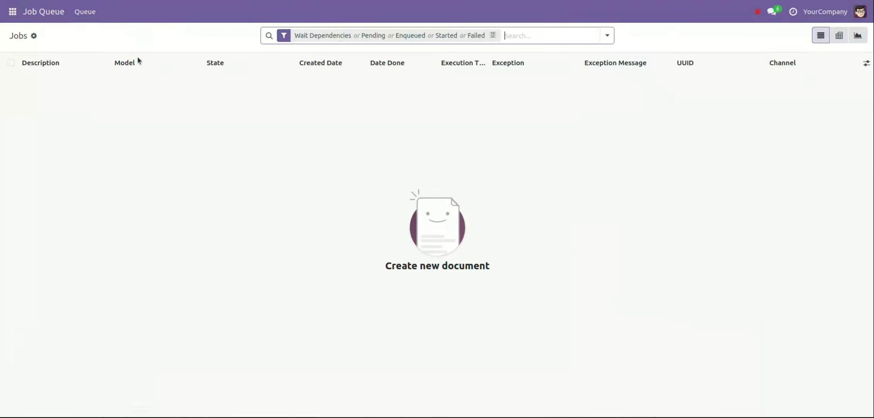
Step: Show all ten Done jobs and inspect the newest transaction pull job, finished at 10:40:00
click(493, 36)
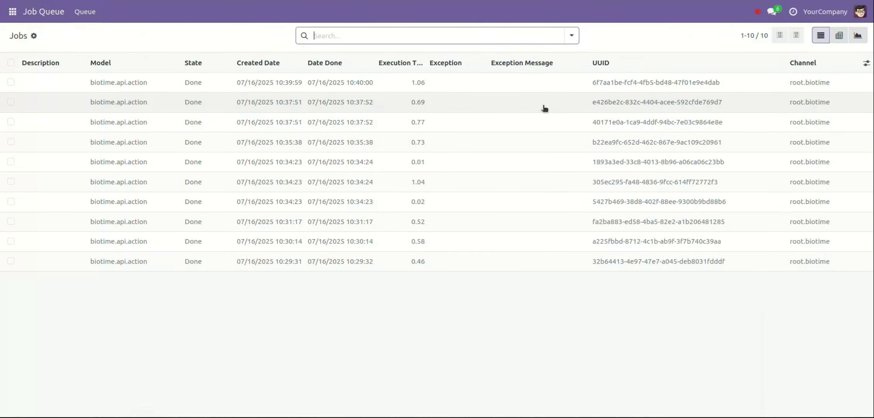
click(546, 90)
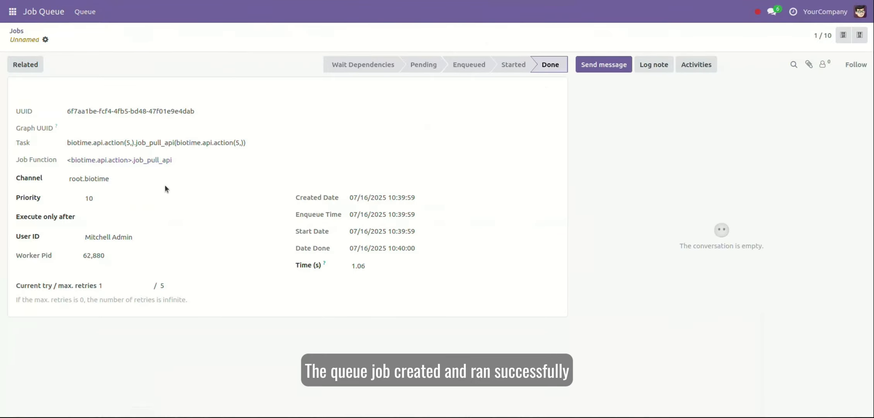
drag(214, 142, 245, 143)
click(17, 31)
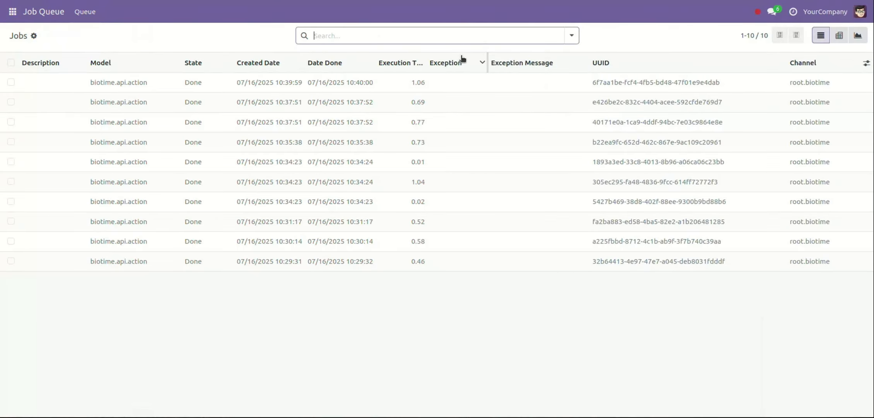
click(12, 11)
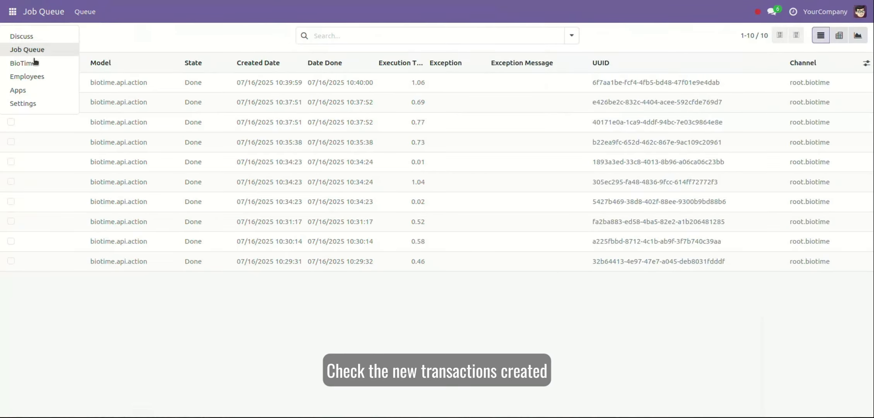
Step: View the newly pulled records in BioTime Transactions
click(37, 61)
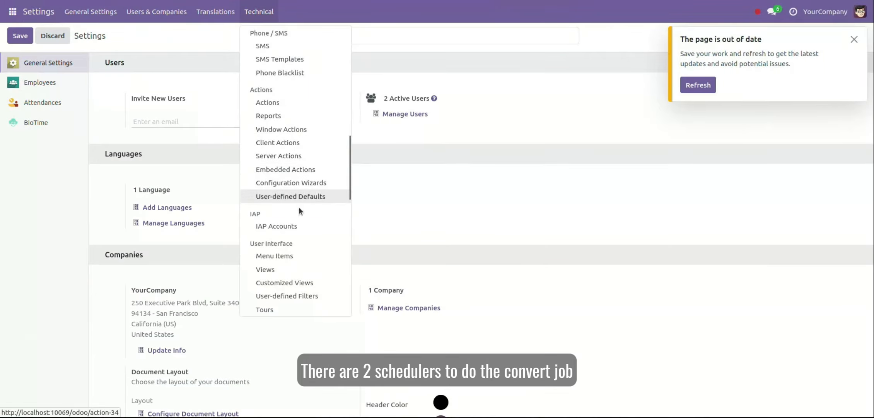
Step: Manually run the [BioTime] Create Attendance from Punches scheduled action
scroll(297, 209, down, 5)
scroll(296, 247, down, 3)
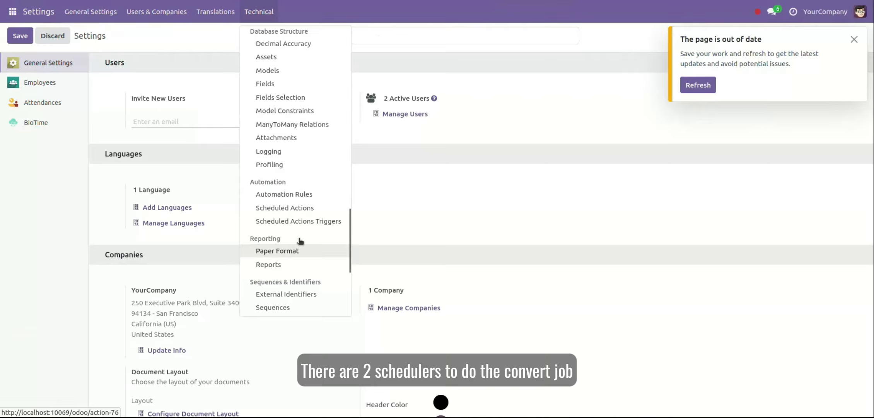
click(316, 211)
scroll(200, 309, down, 1)
scroll(200, 308, down, 2)
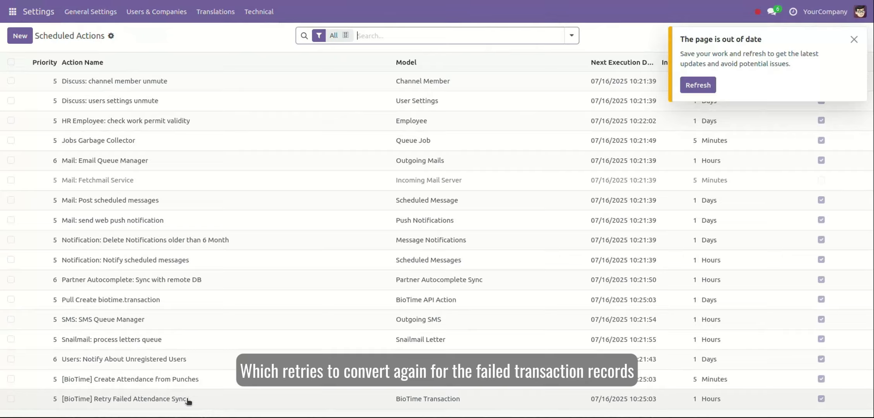
click(145, 380)
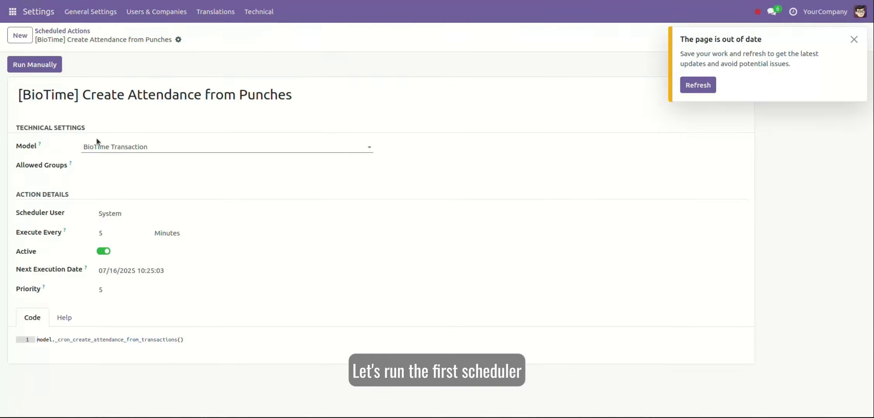
click(44, 68)
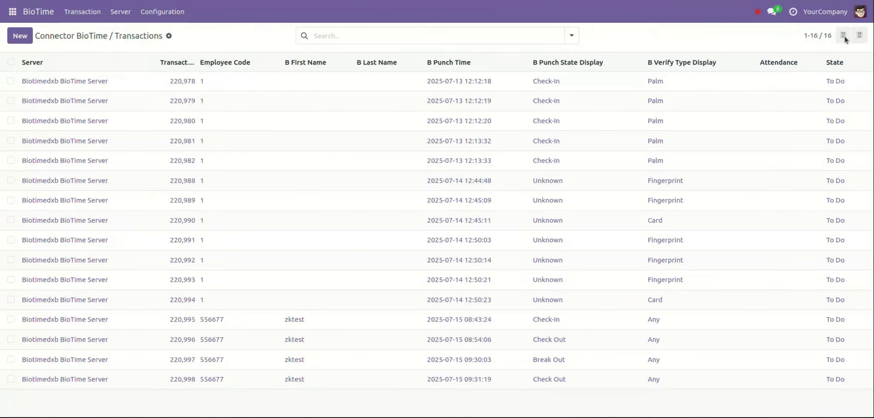
Step: Refresh the 16 failed transactions and read 220,995's employee-code-not-found error
click(92, 16)
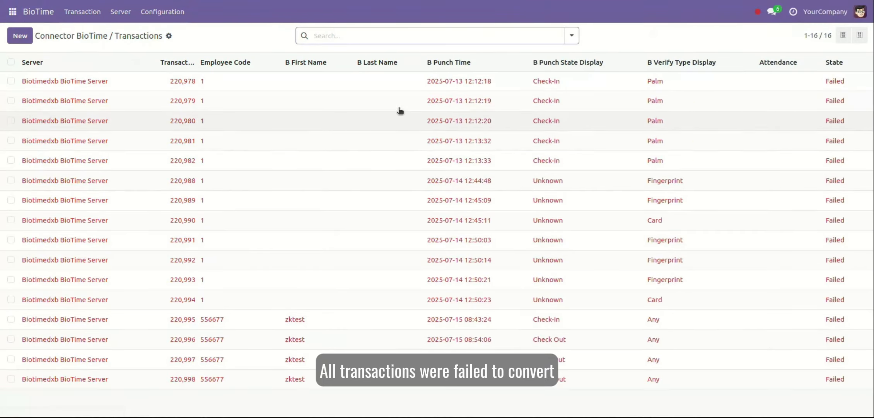
click(280, 325)
drag(52, 130, 156, 130)
double_click(164, 127)
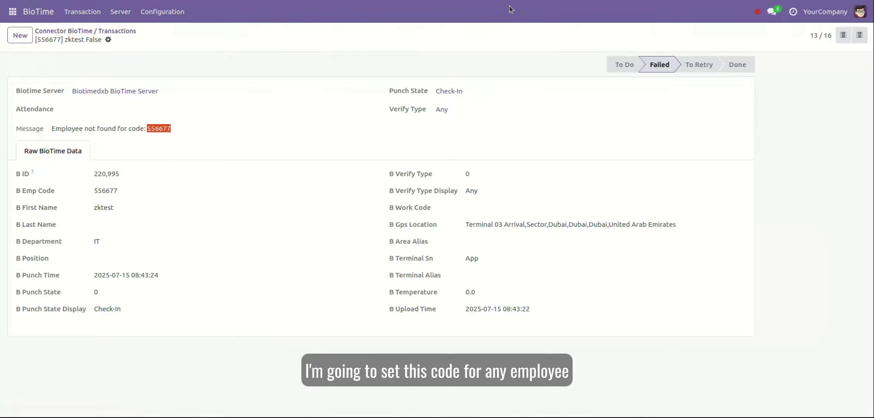
click(455, 30)
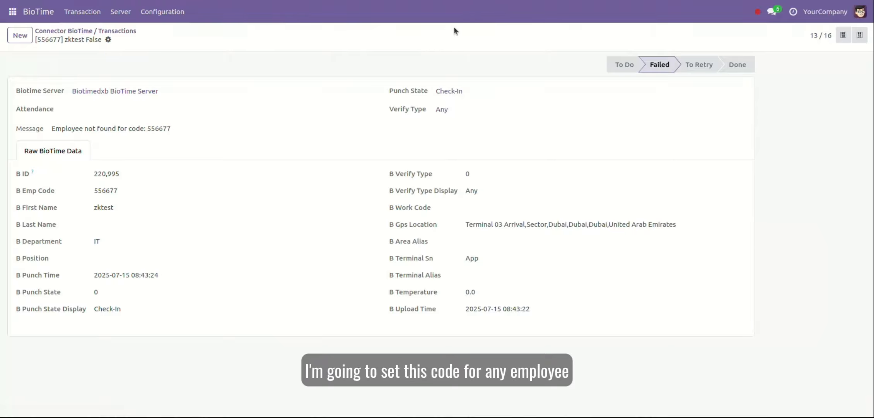
click(13, 12)
click(27, 76)
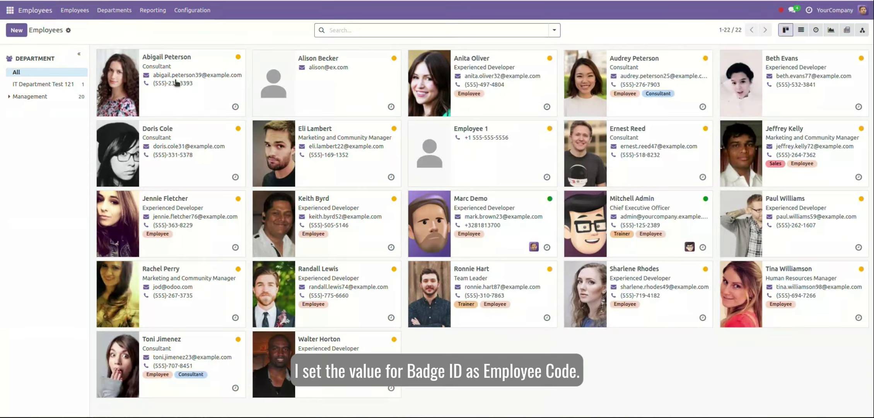
Step: Save Badge ID 556677 on the first employee's attendance settings
click(174, 80)
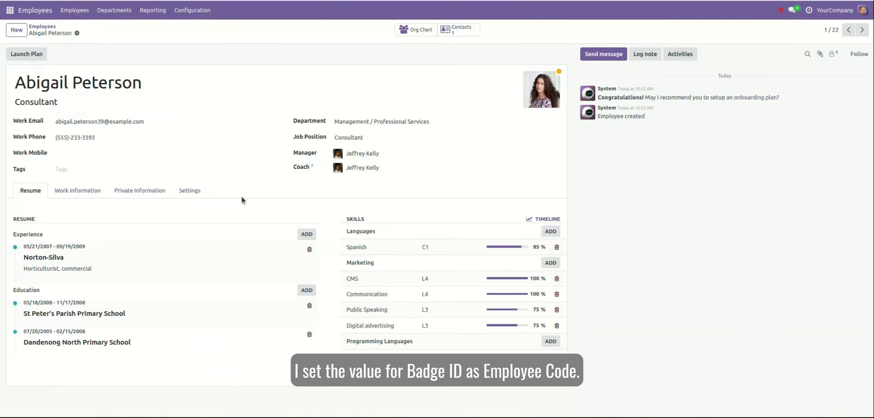
click(190, 191)
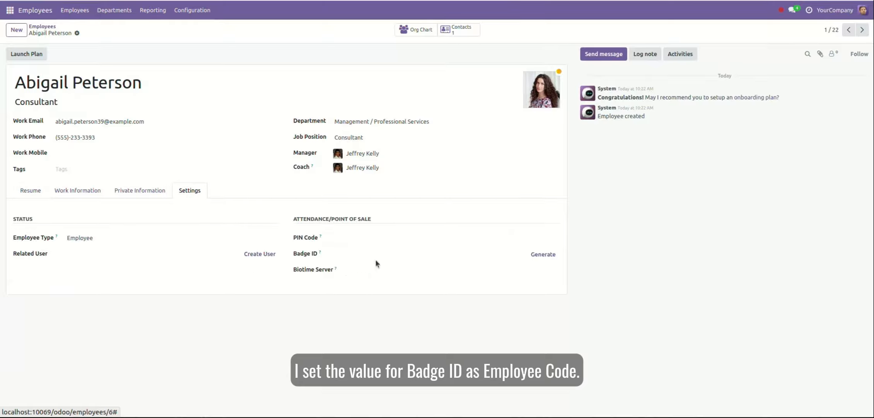
click(376, 259)
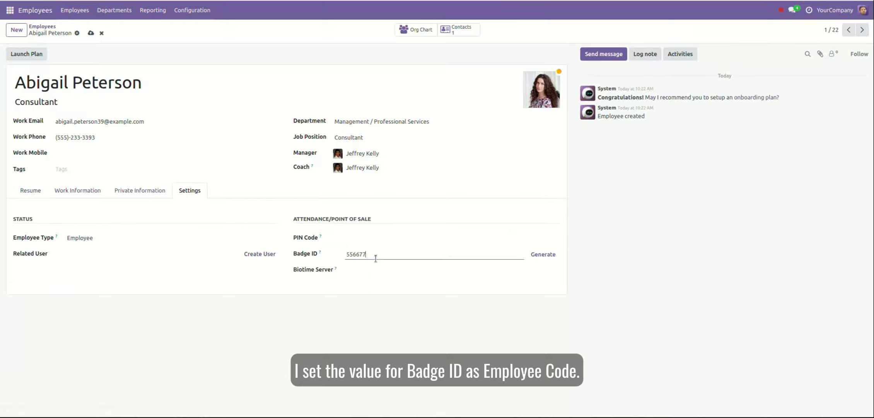
click(91, 32)
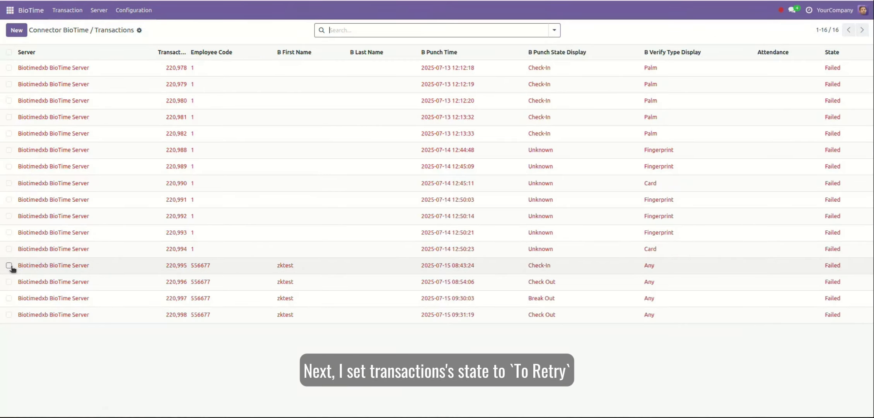
click(9, 265)
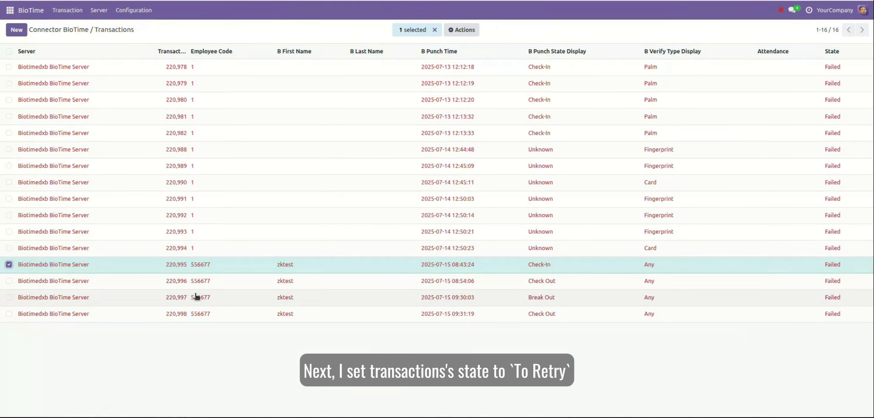
Step: Mark transactions 220,995 through 220,998 as To Retry
click(9, 281)
click(9, 298)
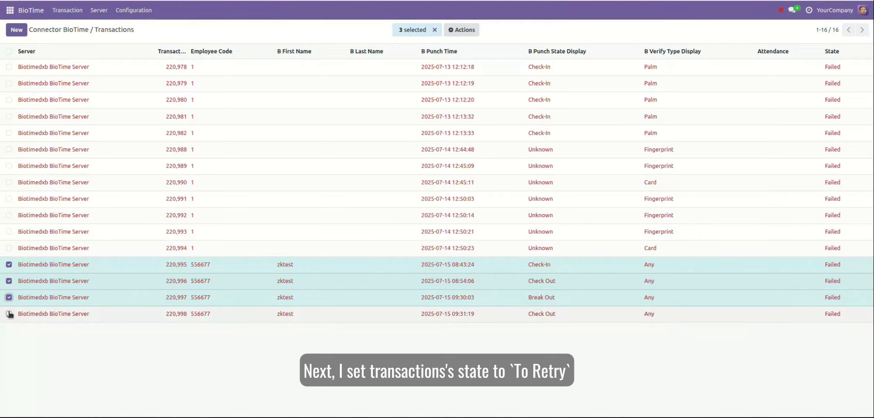
click(9, 314)
click(460, 31)
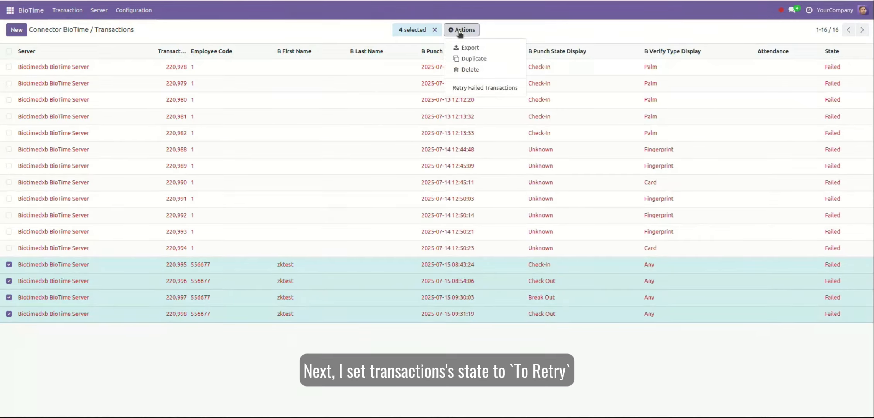
click(503, 89)
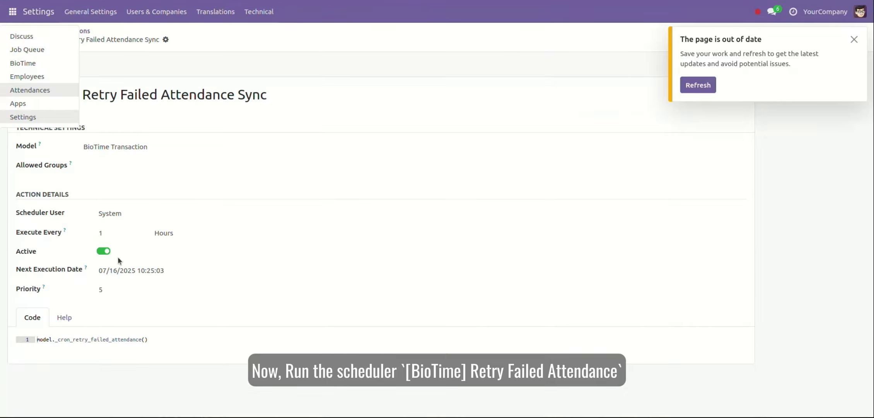
Step: Manually run the [BioTime] Retry Failed Attendance Sync scheduled action
click(335, 294)
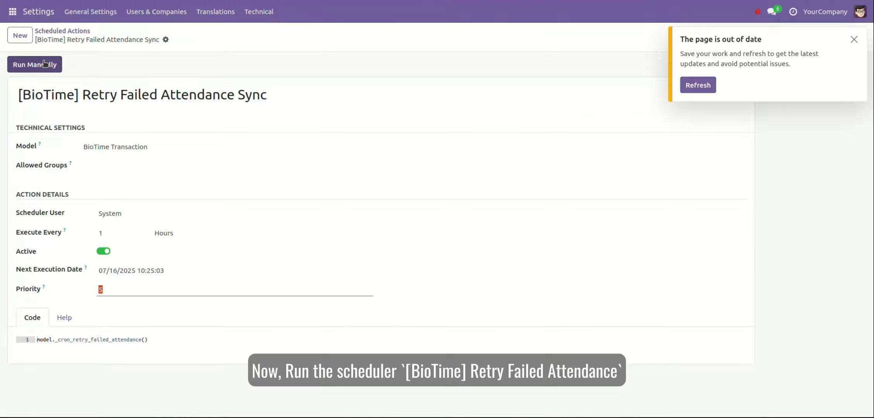
drag(97, 95, 267, 97)
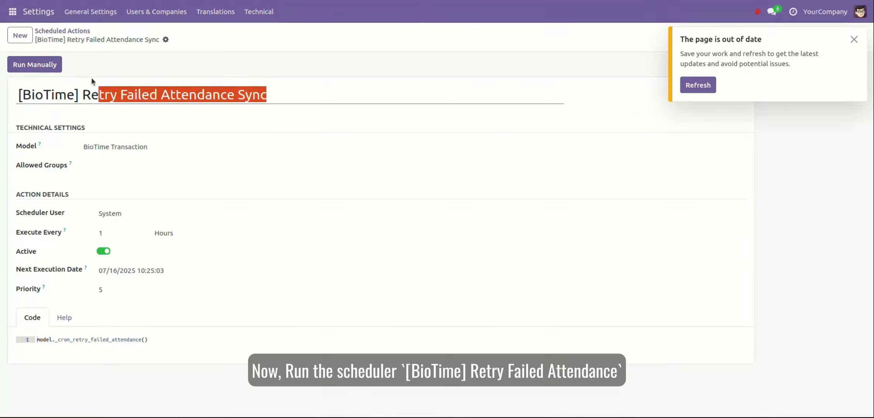
click(54, 64)
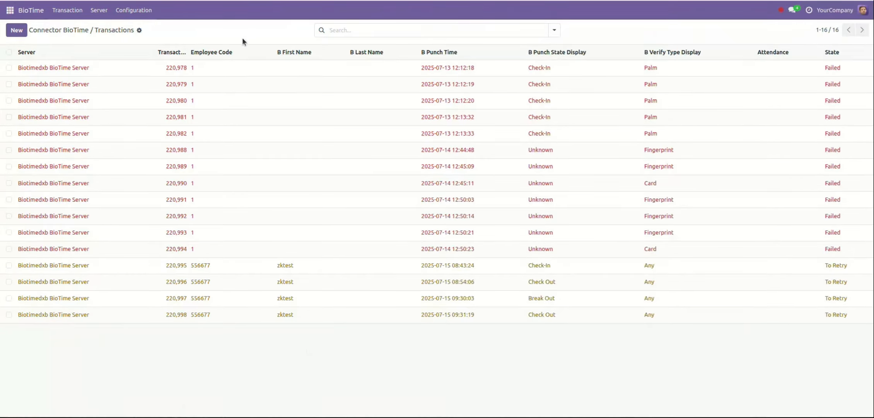
Step: Refresh and read the invalid punch error on still-failed Break Out transaction 220,997
click(71, 10)
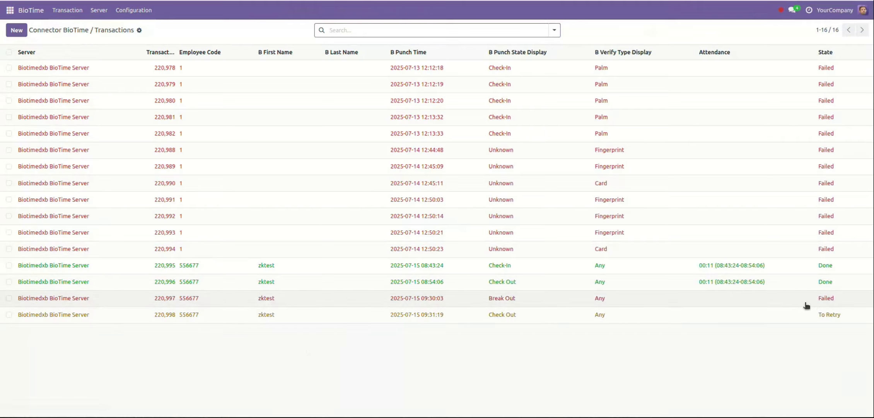
click(760, 299)
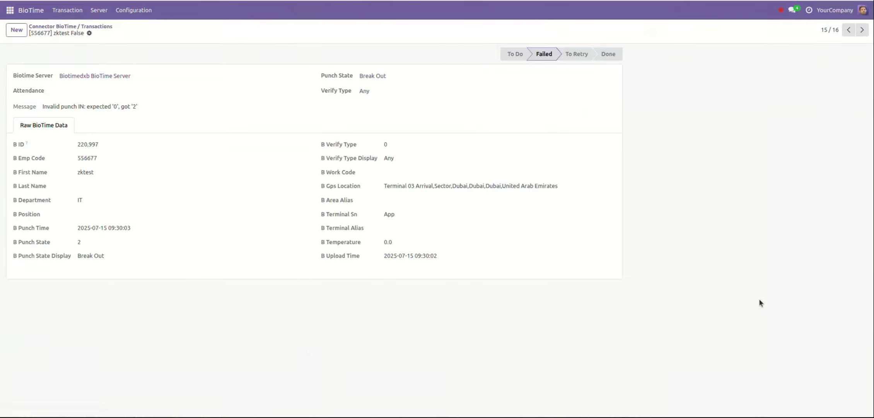
triple_click(69, 107)
double_click(57, 107)
drag(57, 107, 77, 107)
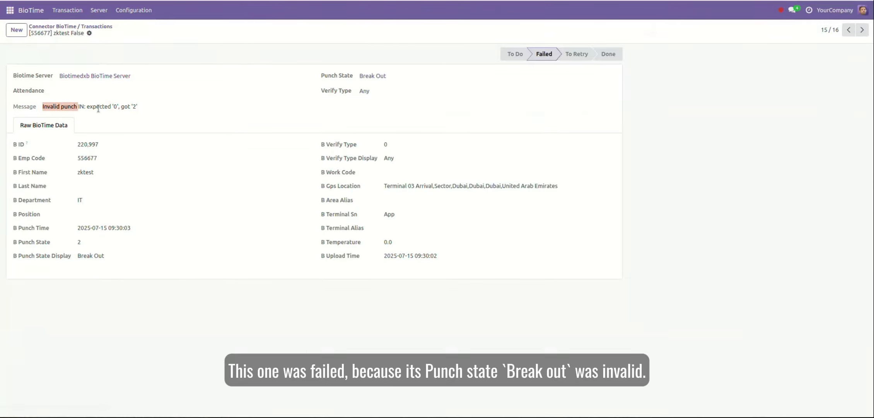
double_click(99, 109)
click(112, 106)
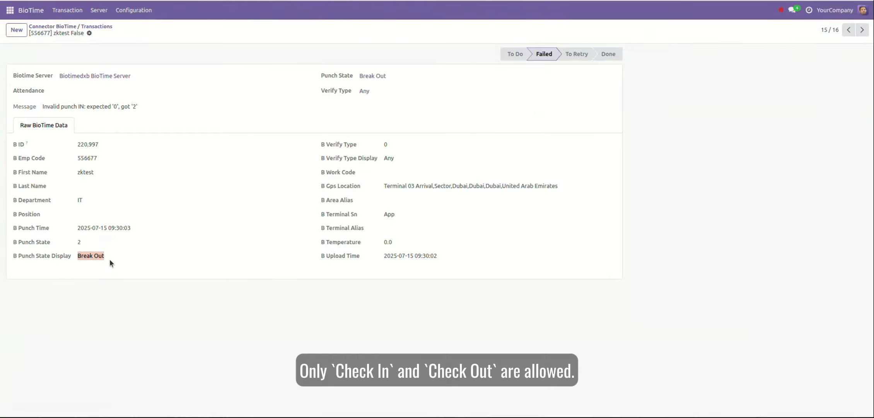
Step: Check Done Check-In transaction 220,995 and its 08:43:24–08:54:06 attendance
click(75, 27)
click(676, 263)
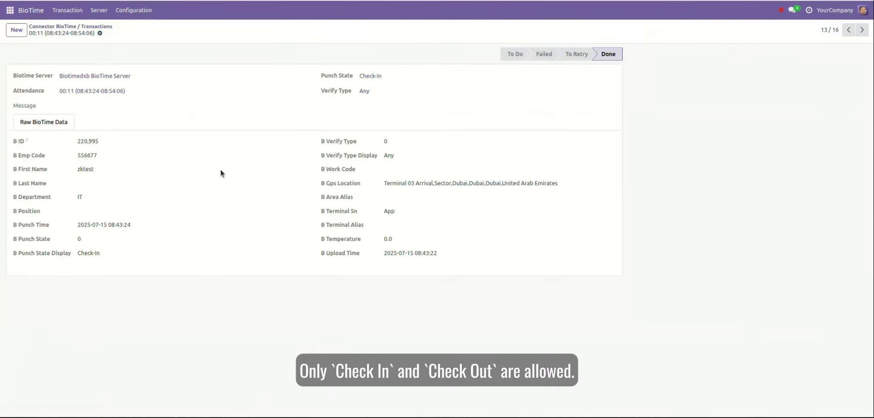
drag(108, 254, 77, 253)
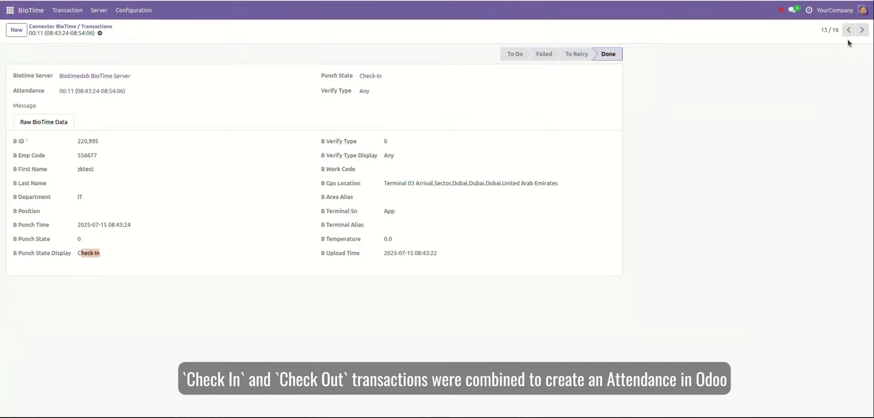